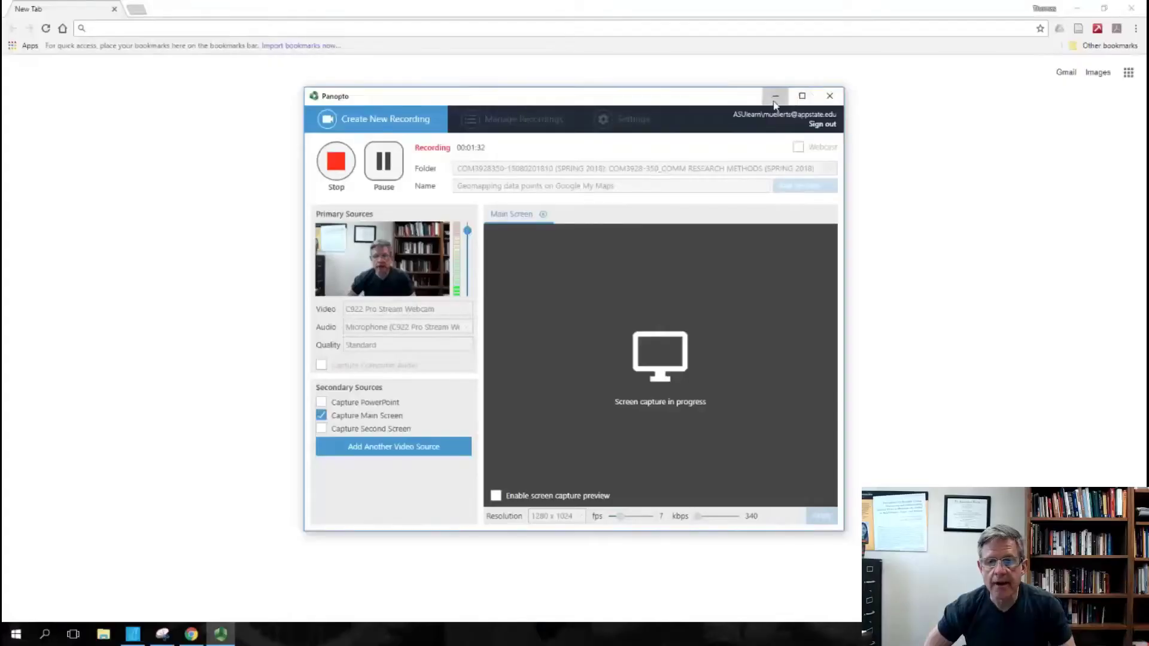
Minimize the recorder window, search Google for "my maps" and open the My Maps result
click(775, 98)
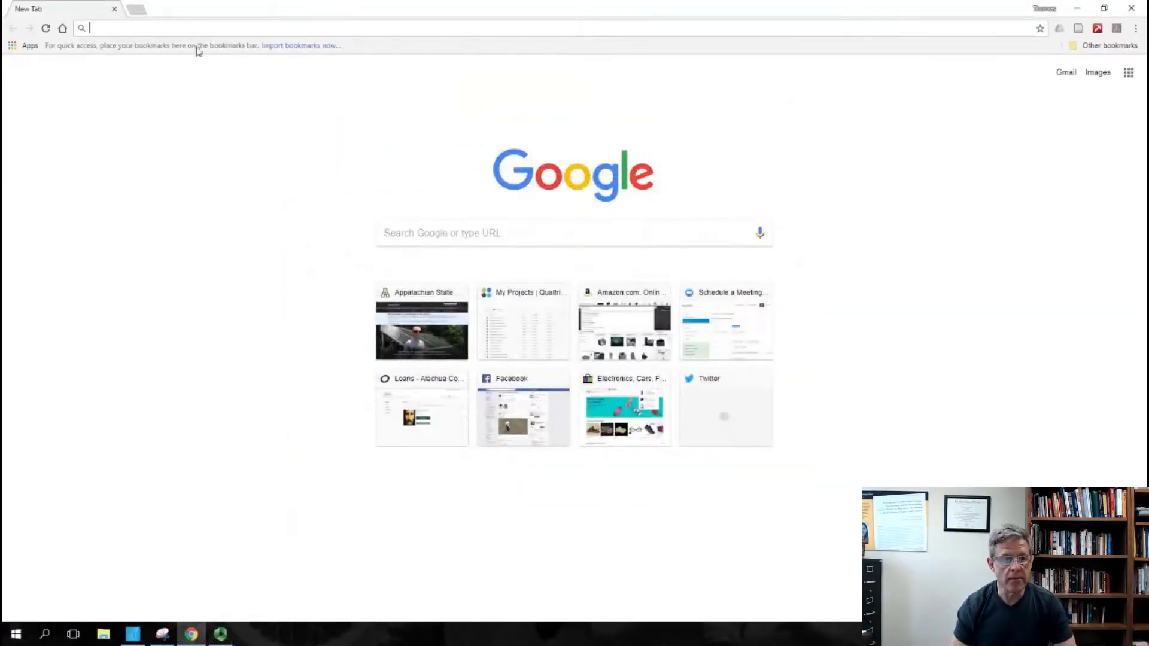
text(my map)
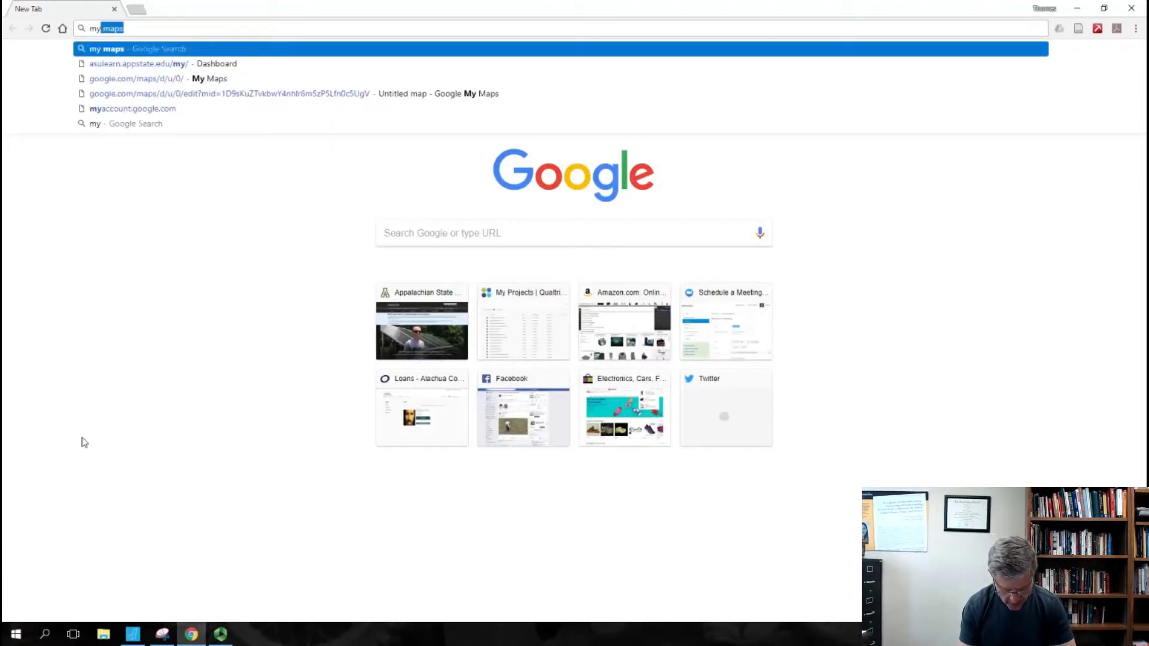
text(s)
key(Return)
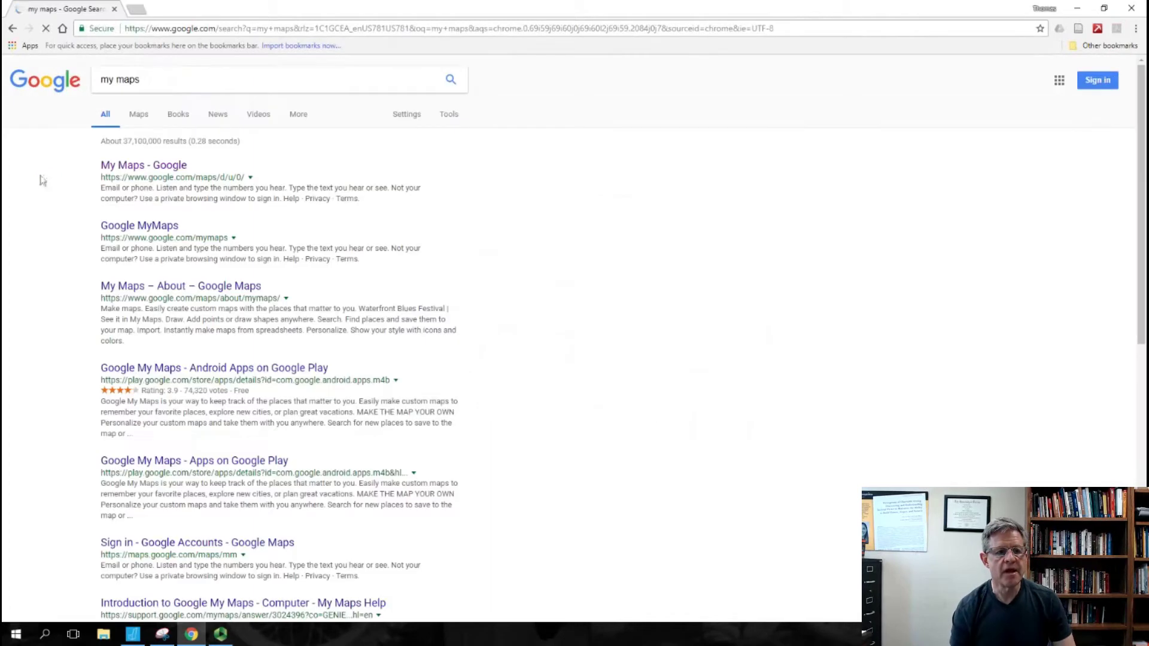
click(167, 174)
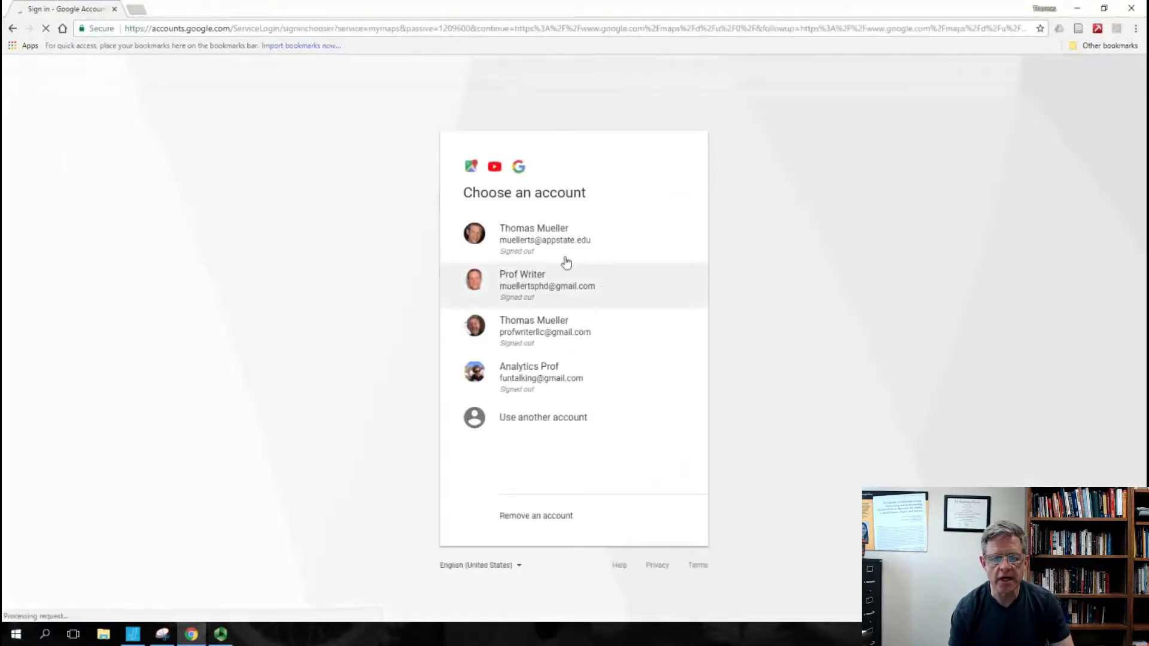
Sign in with the saved university account and create a new map
click(512, 236)
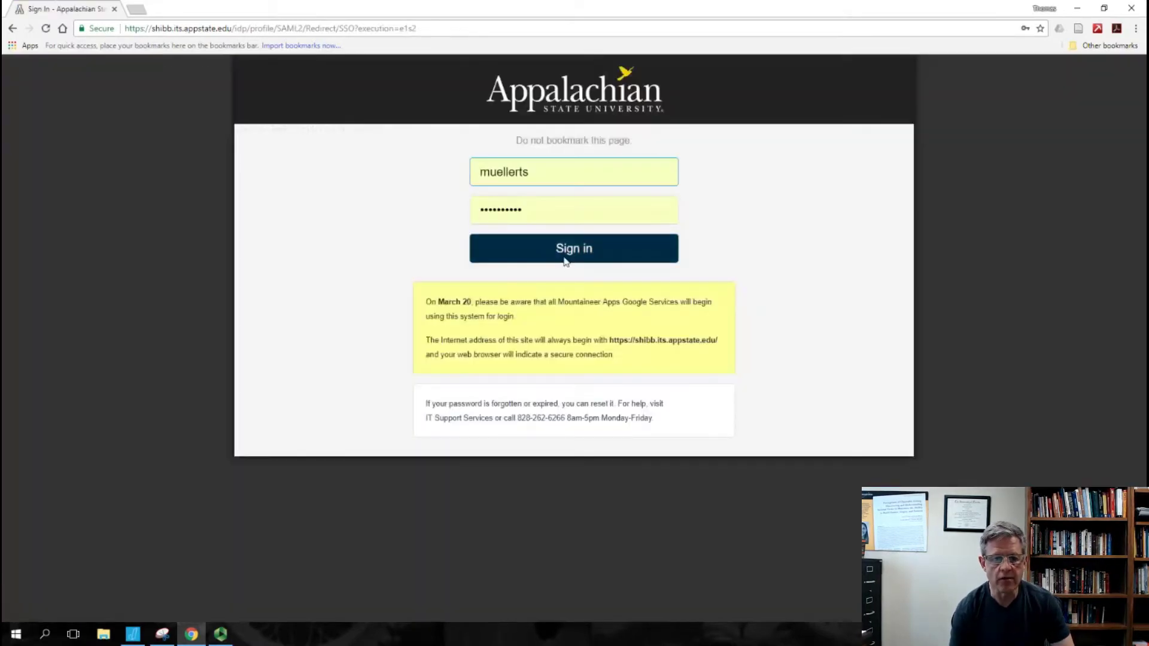
click(564, 249)
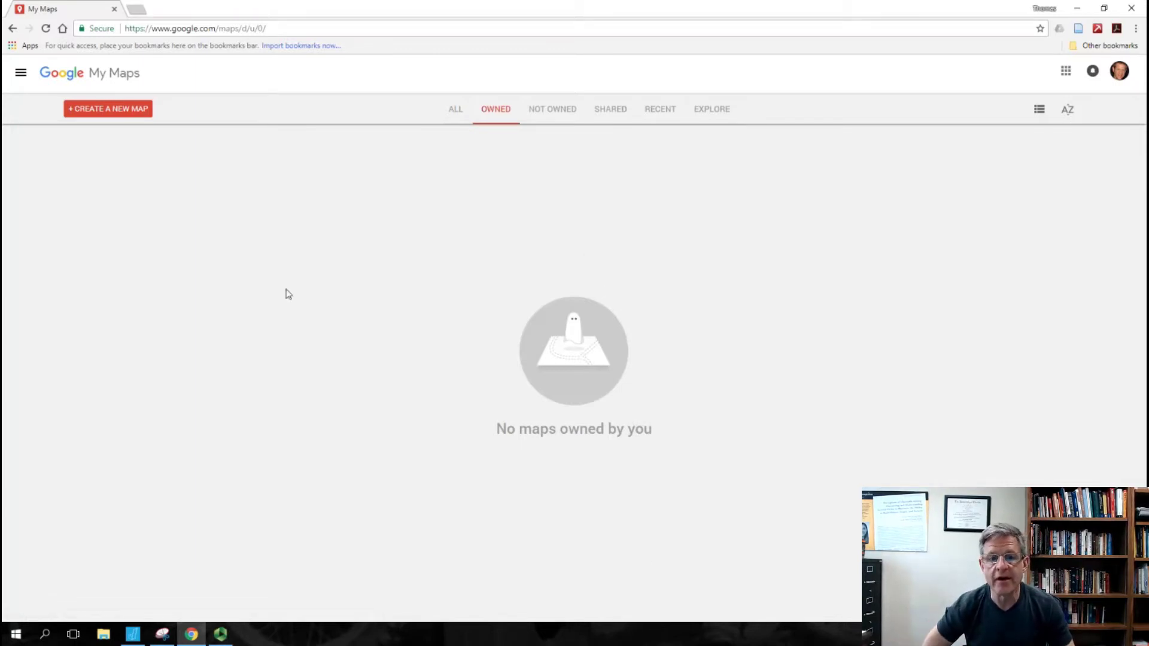
click(110, 113)
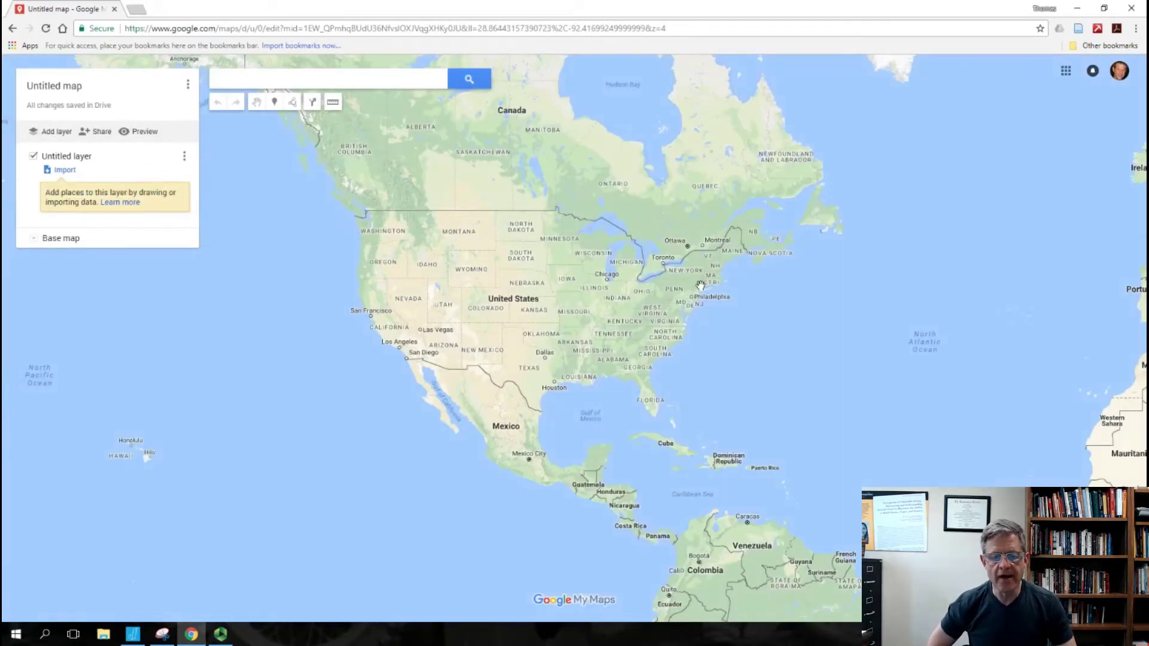
Import the file "Energy survey zip codes.csv" from the COM 3928 Spring 2018 folder on Google Drive into the untitled layer
scroll(701, 285, down, 2)
drag(458, 285, 712, 335)
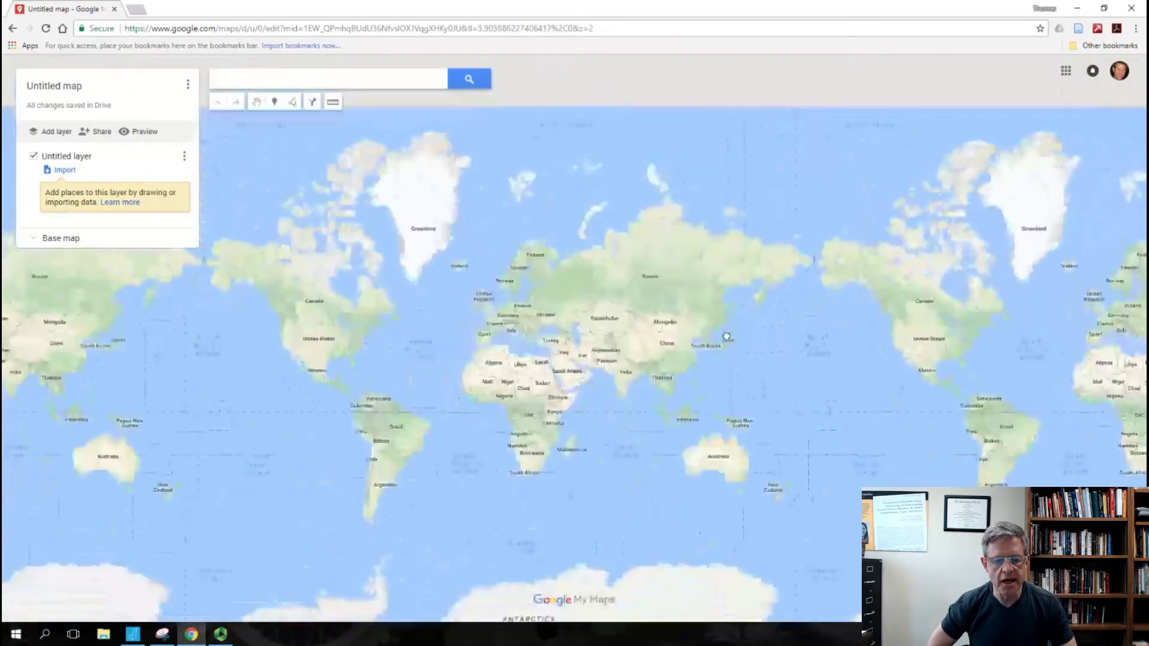
click(62, 172)
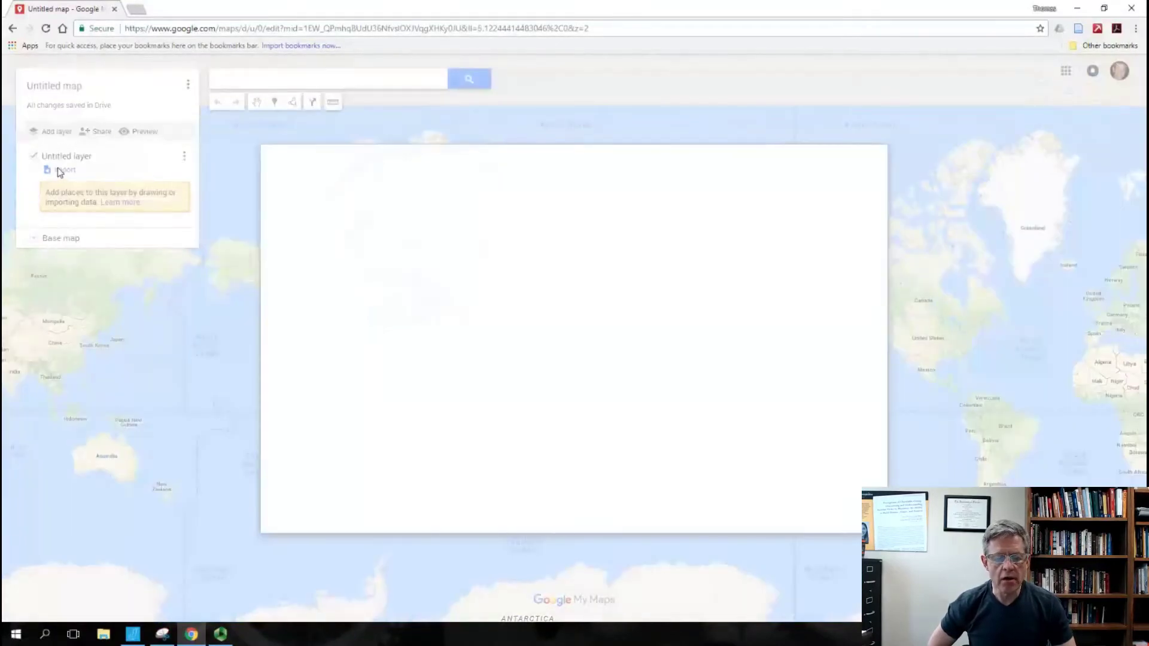
click(568, 369)
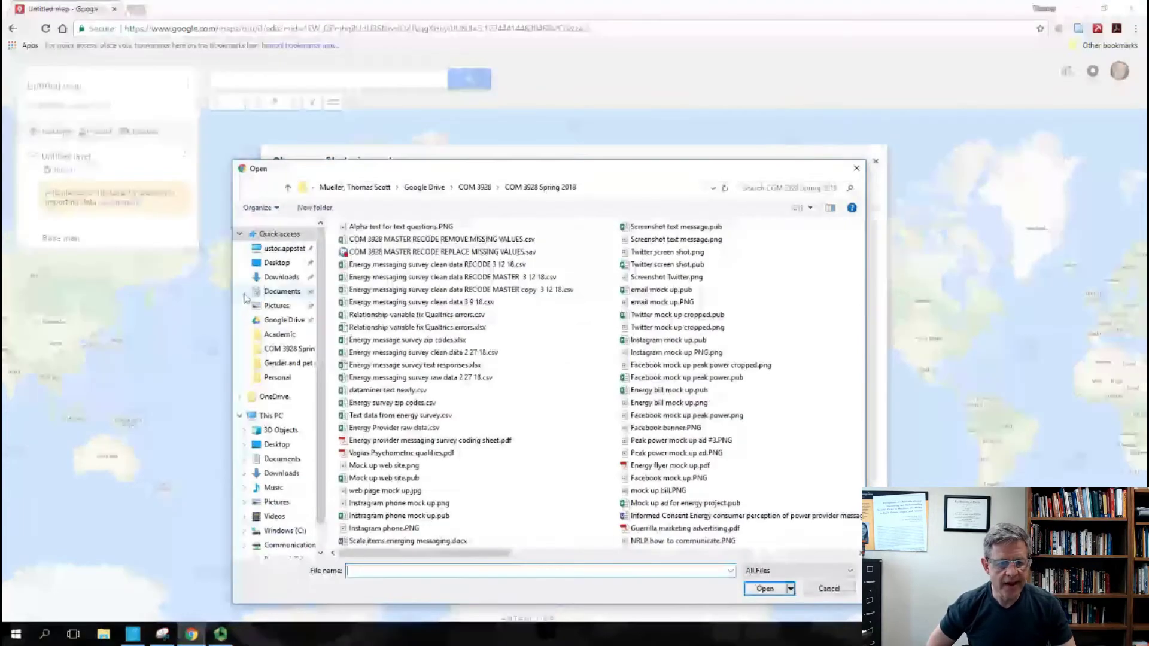
click(291, 322)
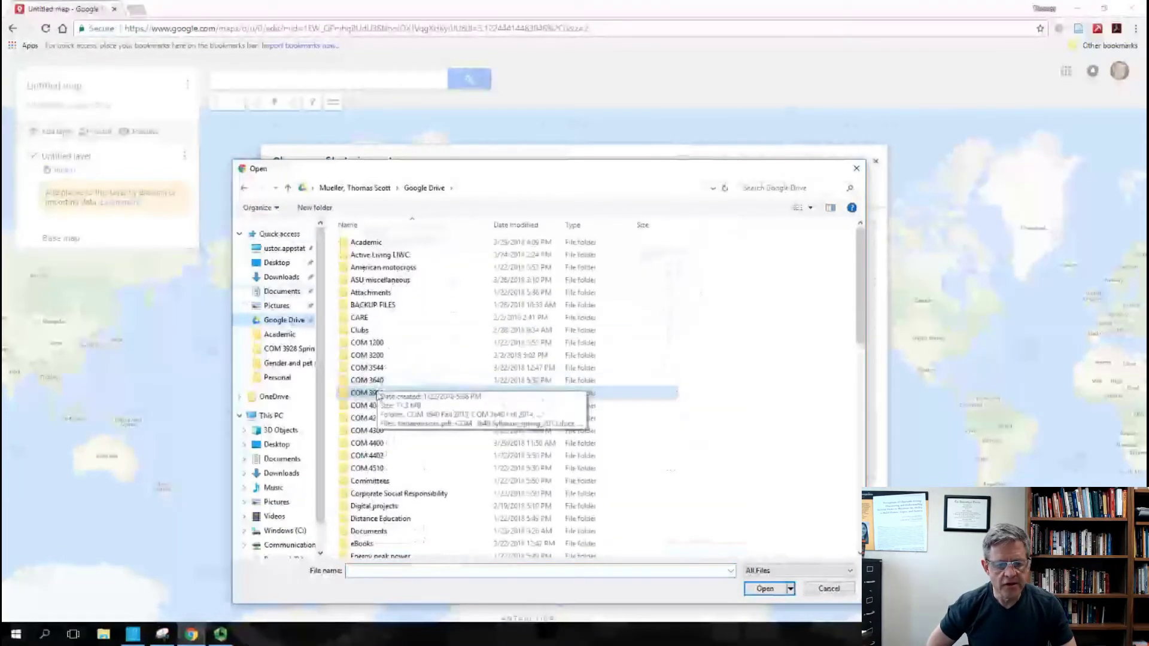
double_click(377, 394)
double_click(394, 309)
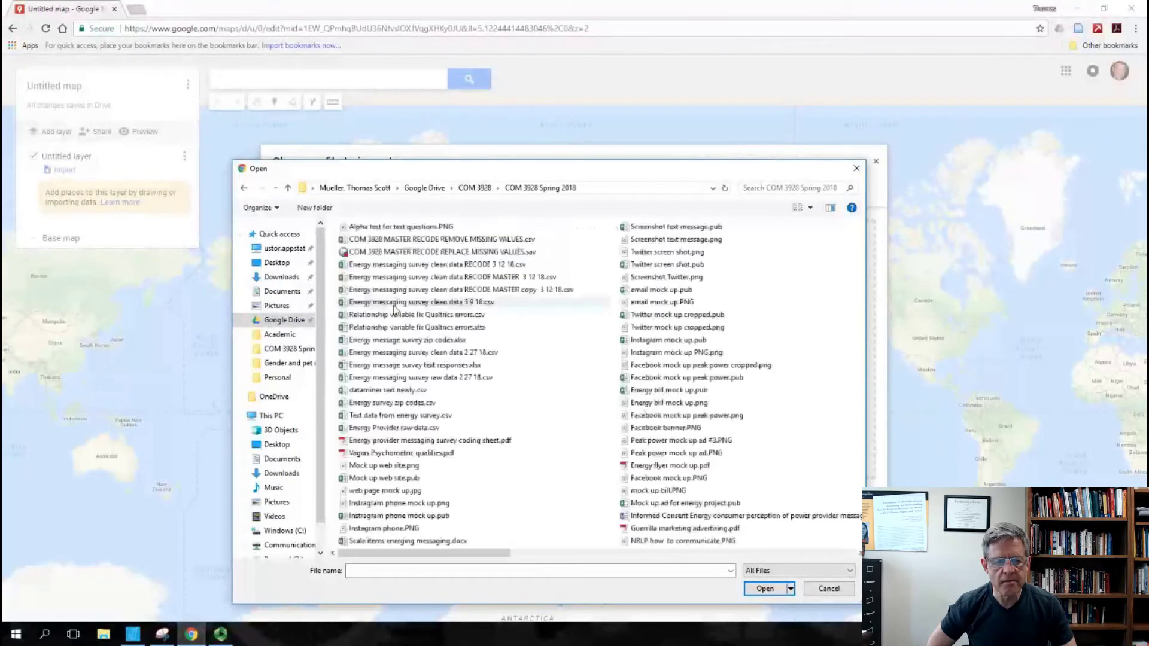
click(391, 403)
click(765, 589)
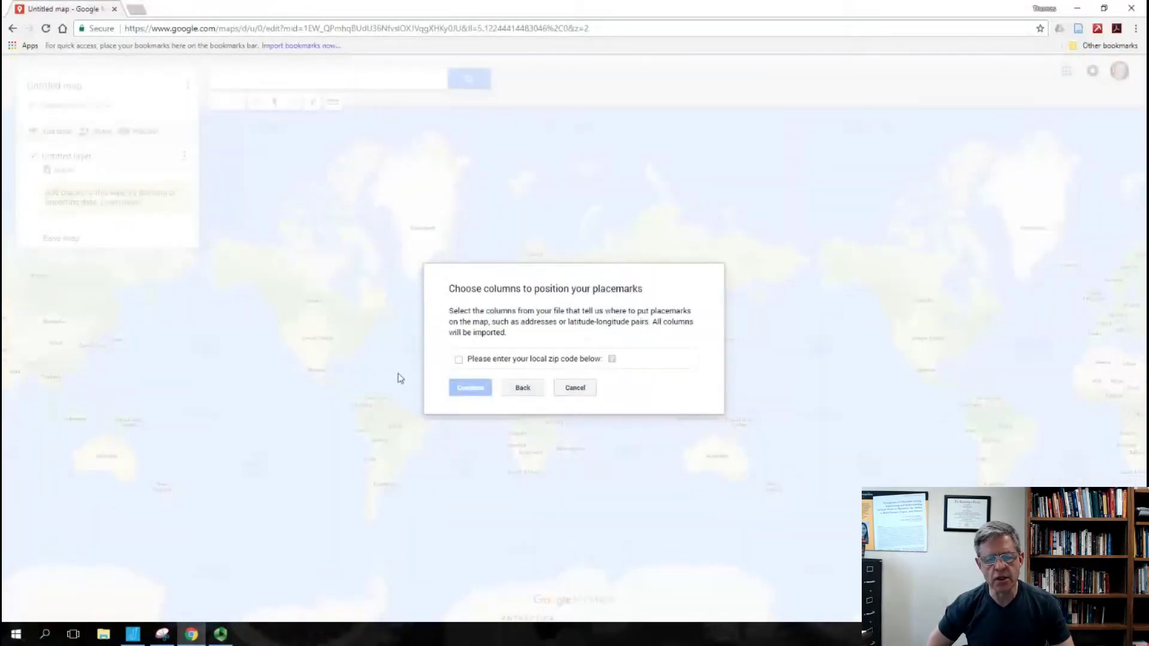
Use the "Please enter your local zip code below:" column for both placemark positions and marker titles, and finish the import
click(459, 360)
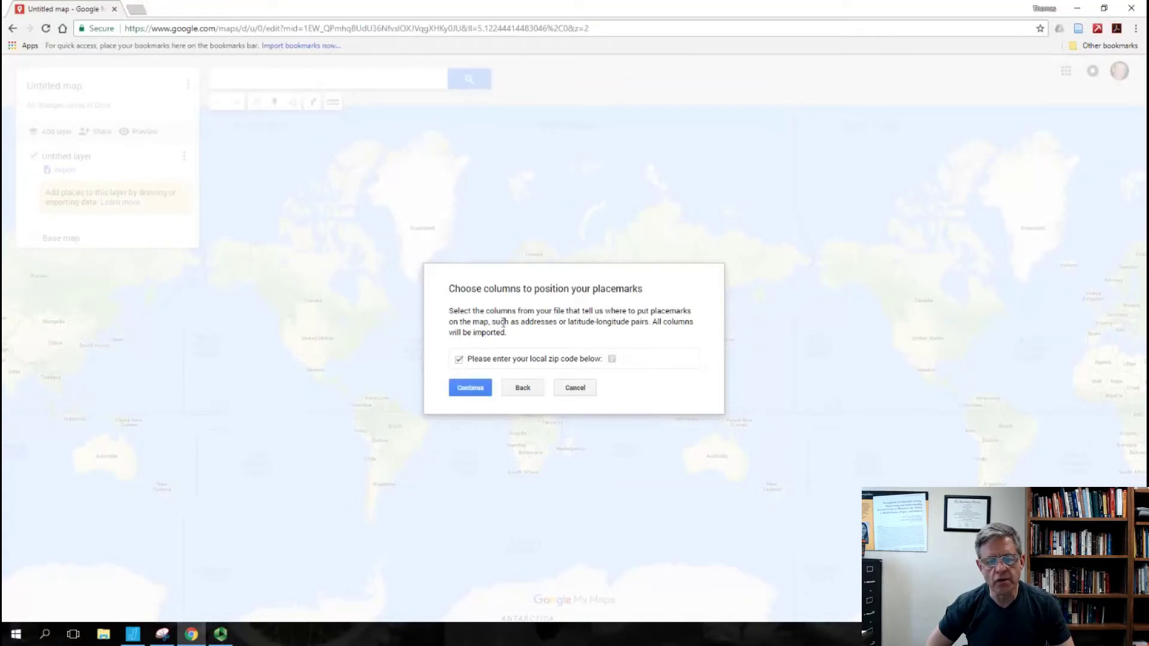
click(473, 390)
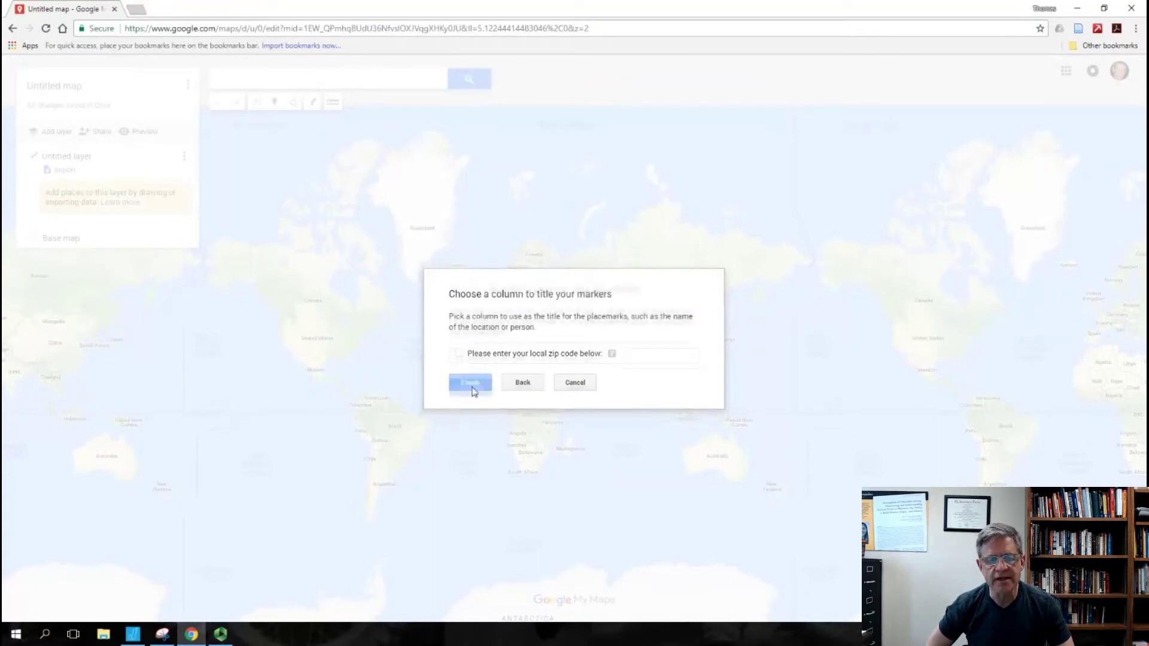
click(459, 354)
click(484, 380)
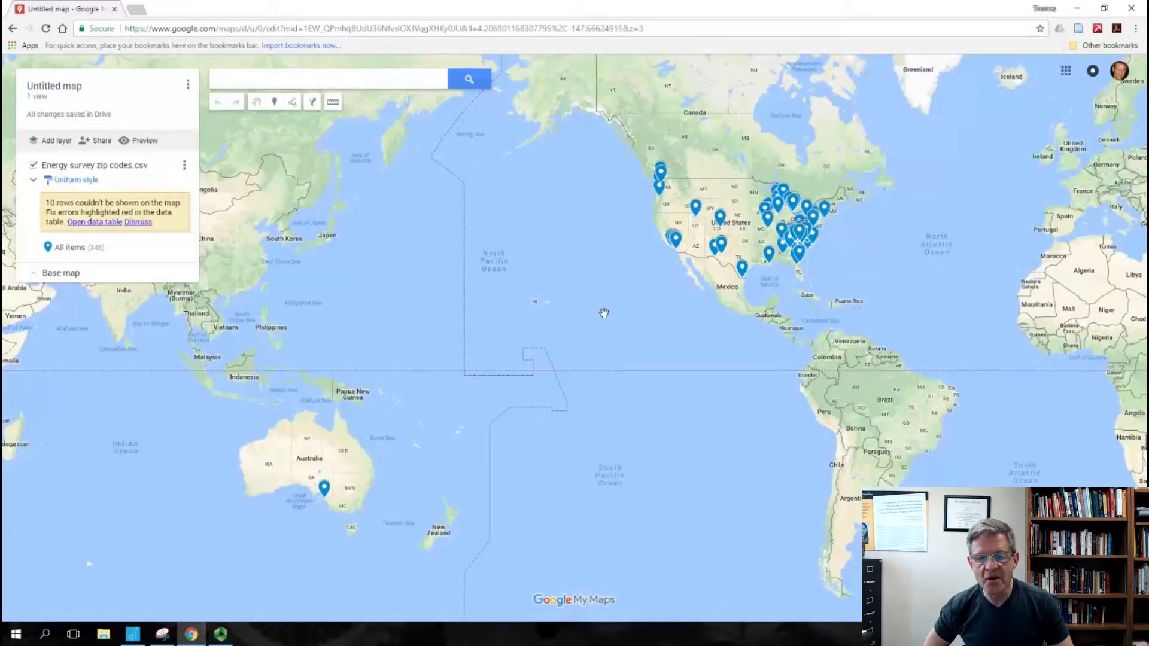
Examine how the imported zip code markers are distributed worldwide and across the United States
drag(604, 312, 602, 263)
scroll(601, 264, up, 2)
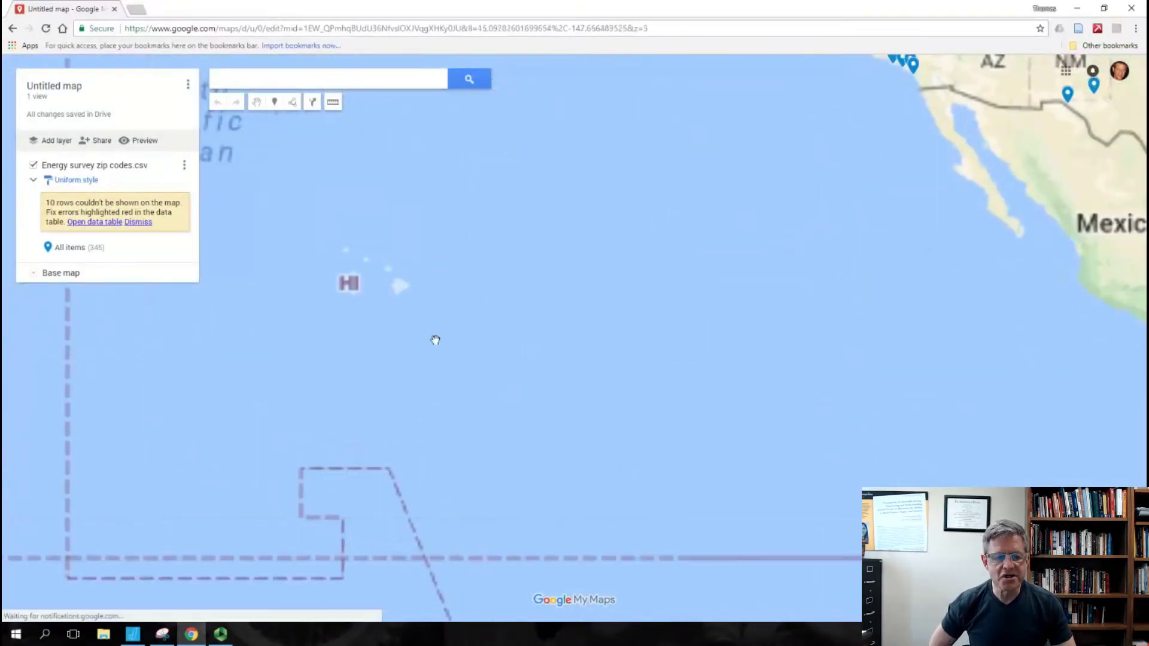
scroll(434, 343, down, 3)
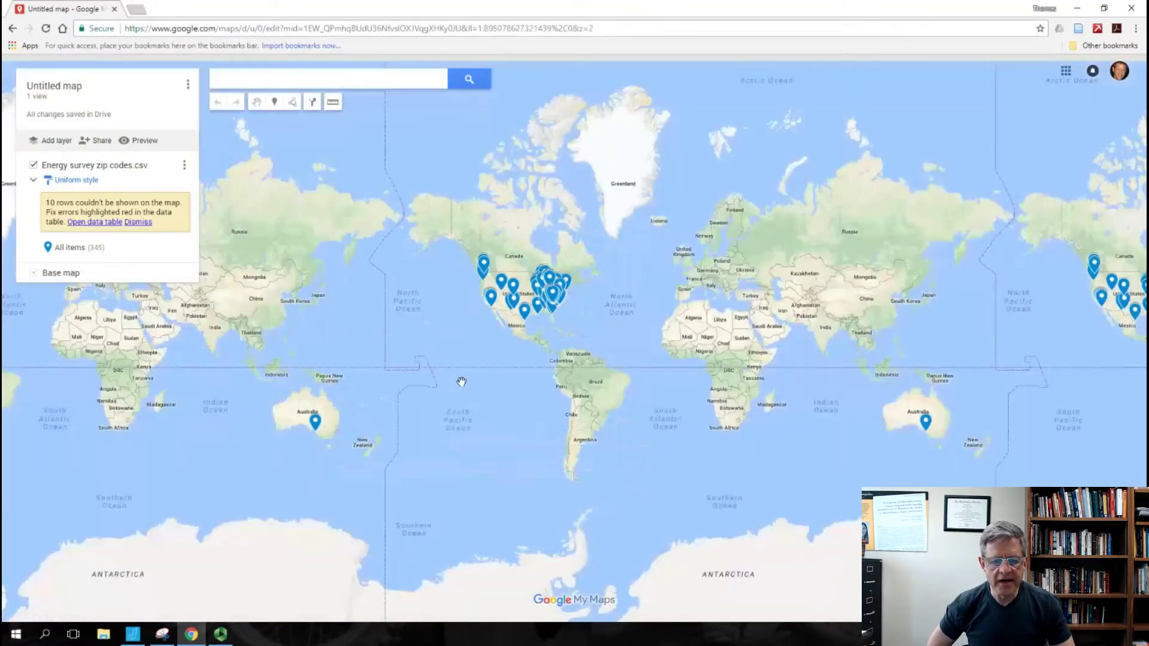
drag(462, 382, 514, 343)
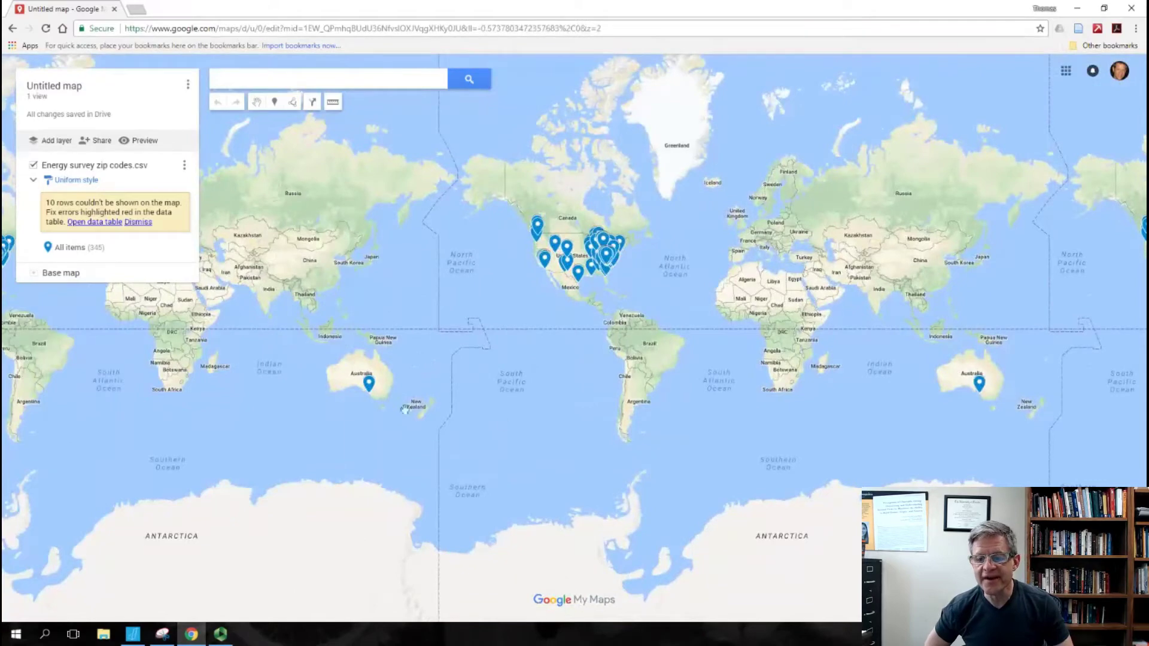
mouse_move(399, 281)
mouse_down()
mouse_move(589, 367)
mouse_move(495, 328)
mouse_move(388, 329)
mouse_up()
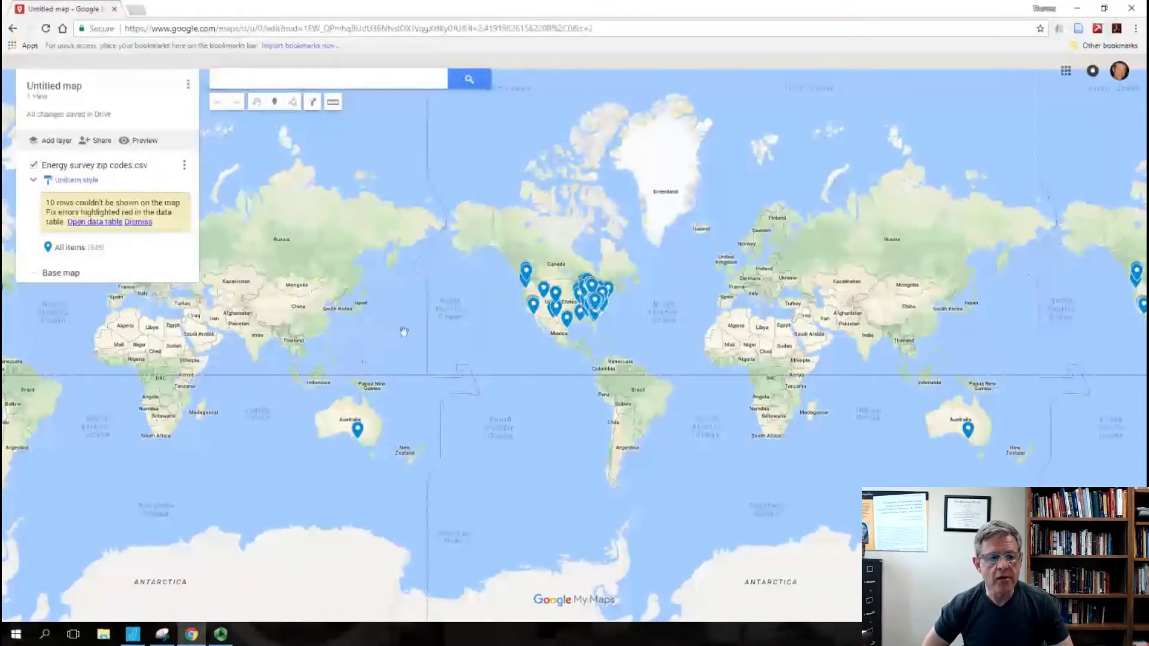
scroll(405, 317, up, 3)
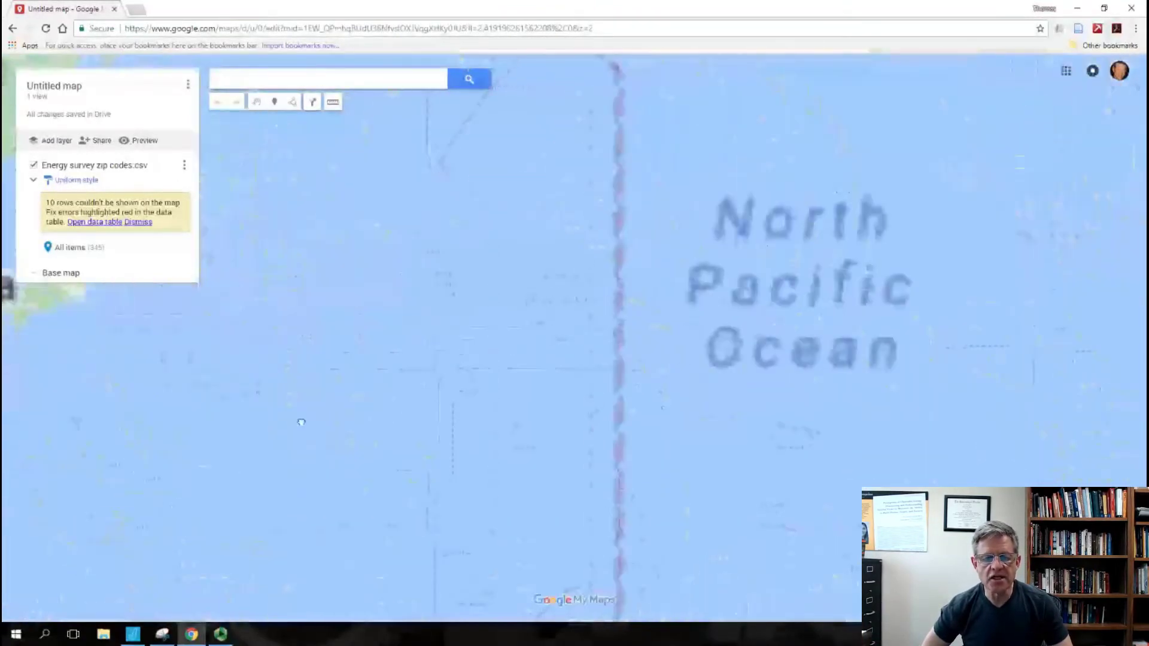
drag(299, 419, 33, 477)
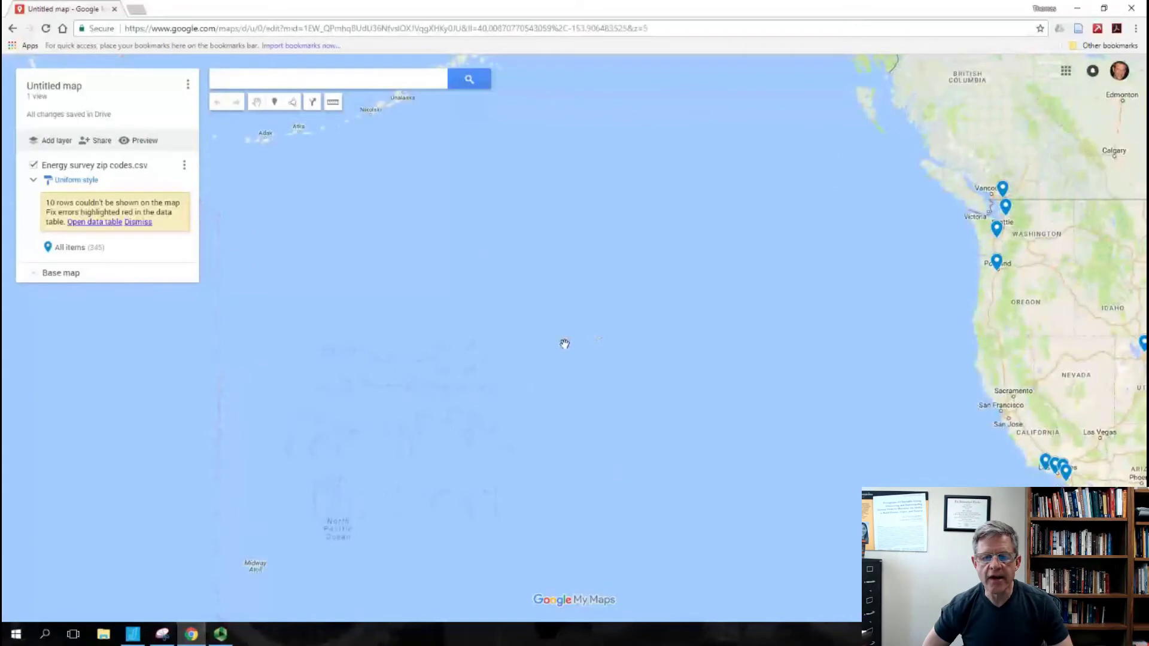
scroll(181, 340, down, 2)
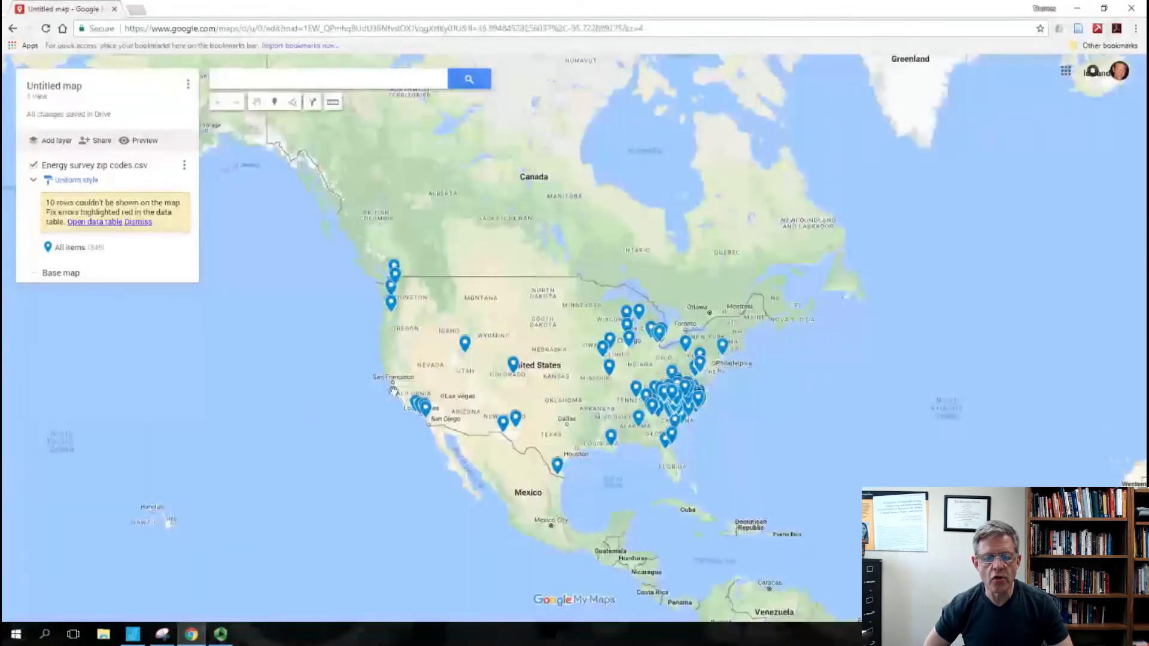
scroll(373, 375, up, 2)
drag(372, 375, 269, 348)
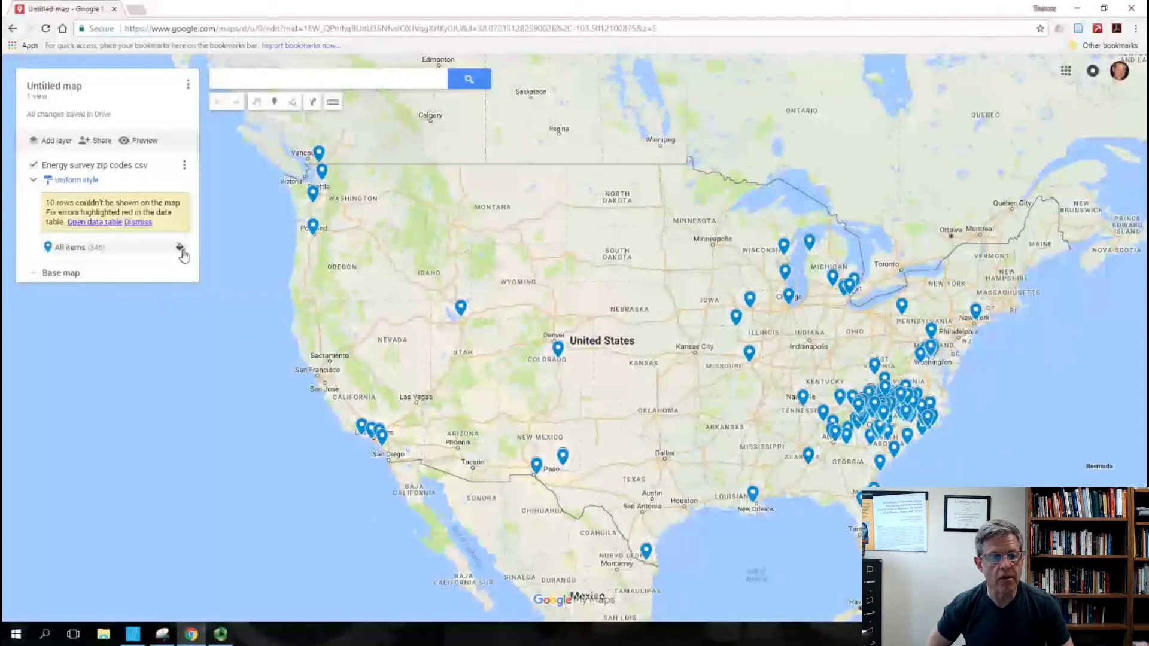
Try red and blue for all markers in the zip code layer, and settle on black
click(180, 248)
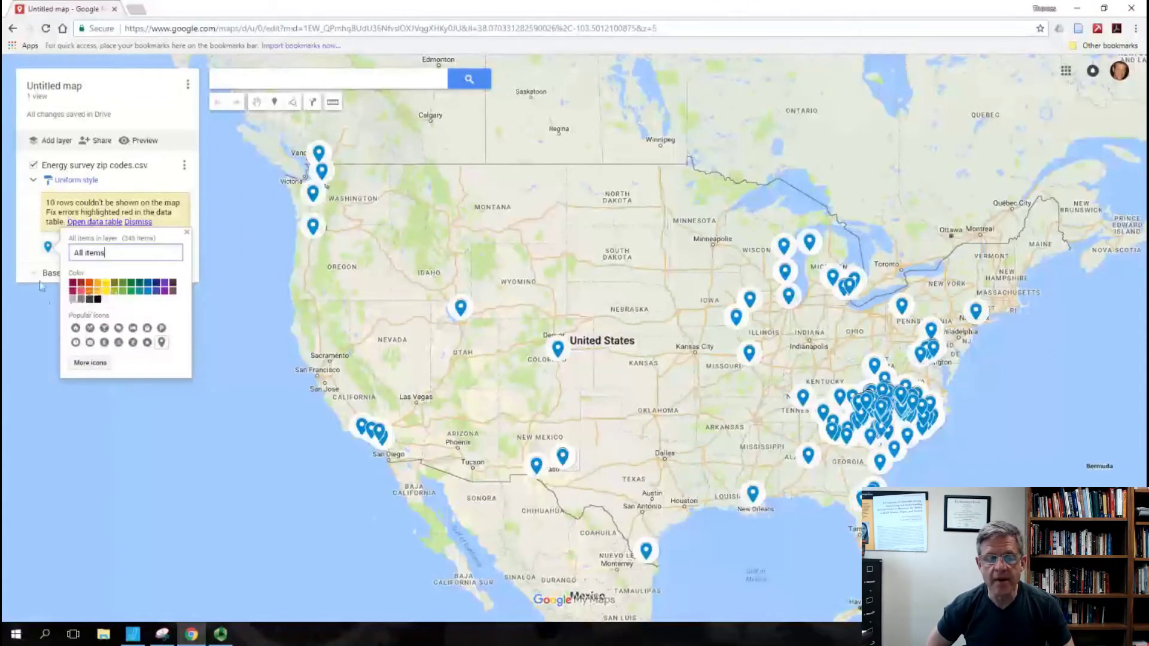
click(90, 294)
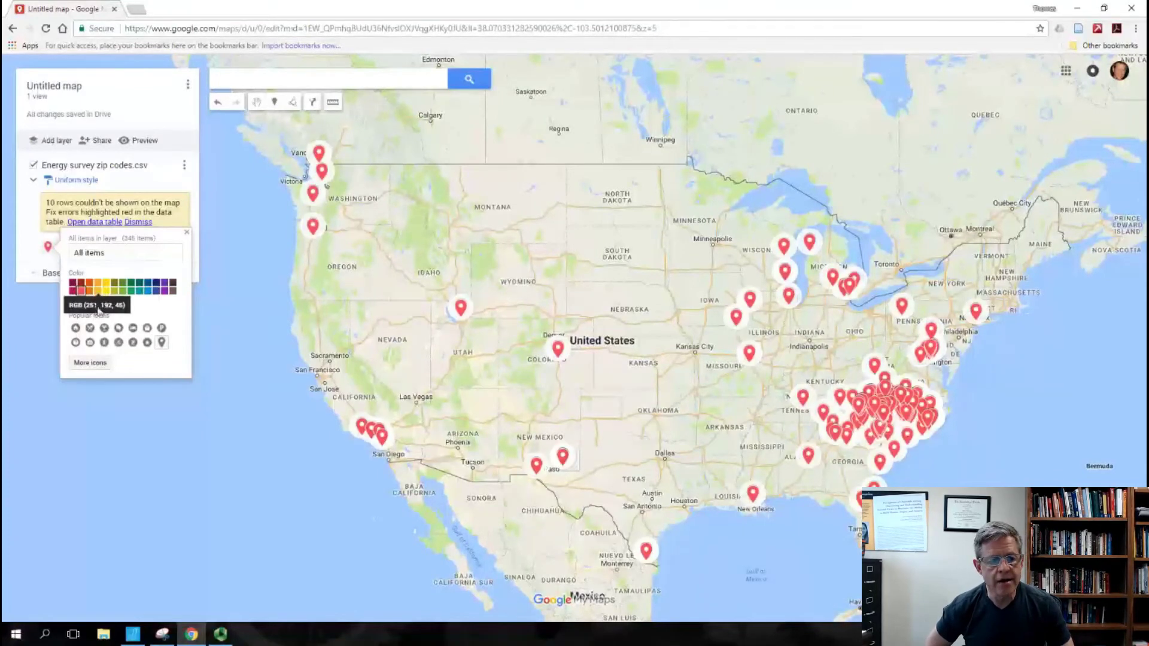
click(149, 292)
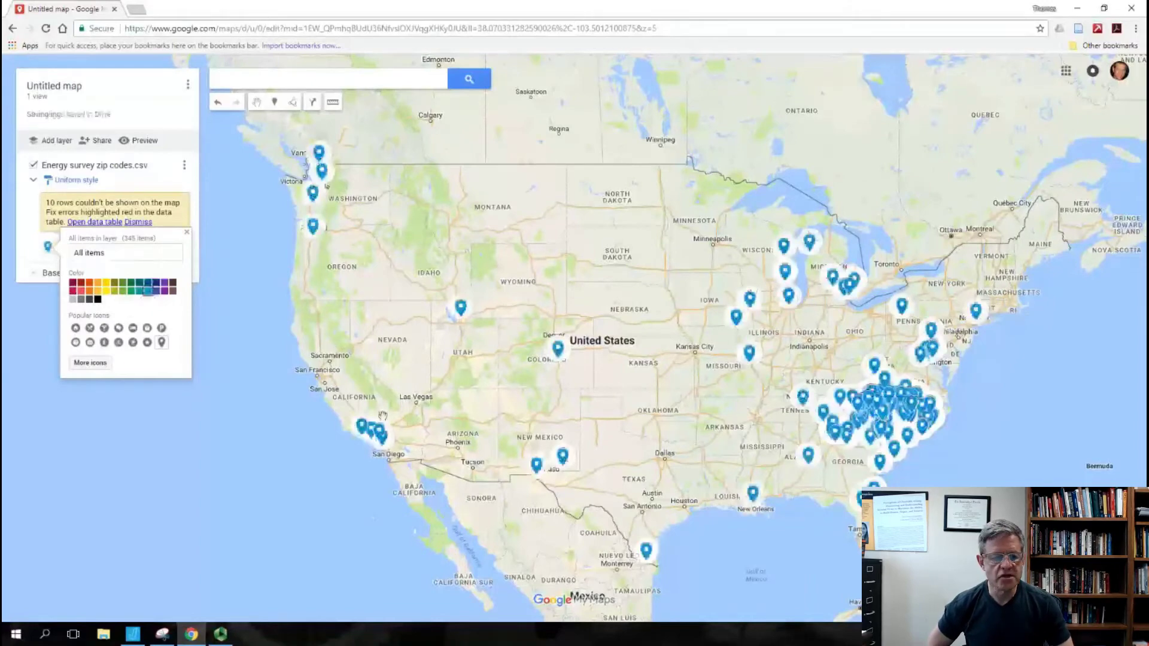
click(99, 300)
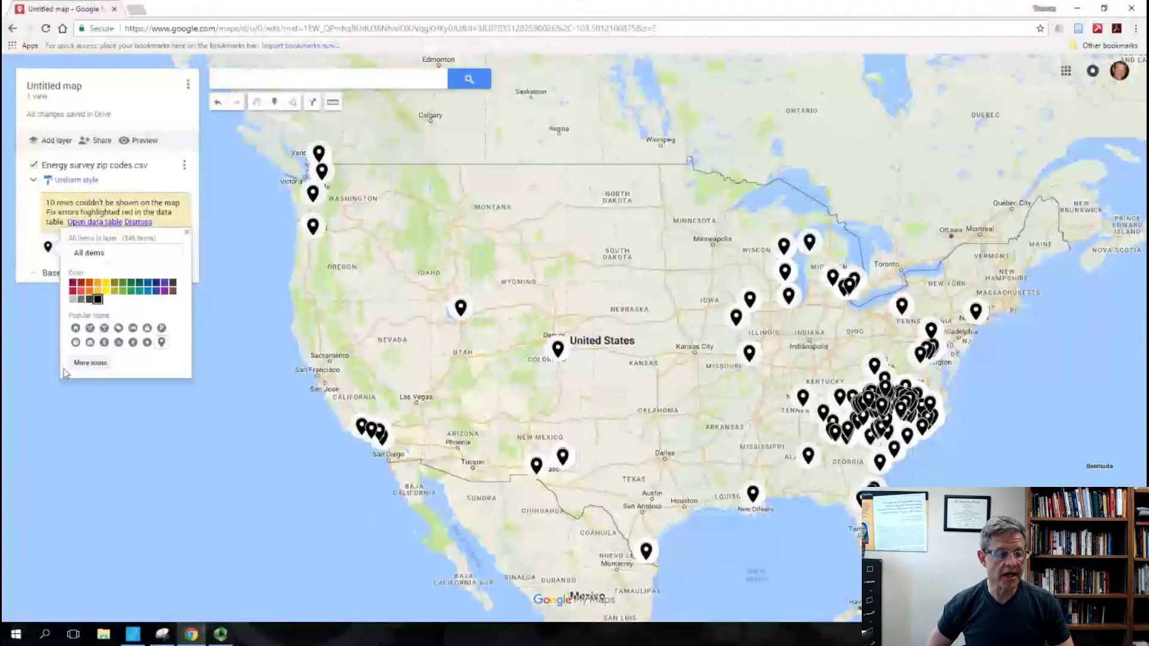
Try the walking figure, crossed cutlery and letter P icons on all of the layer's markers
click(138, 345)
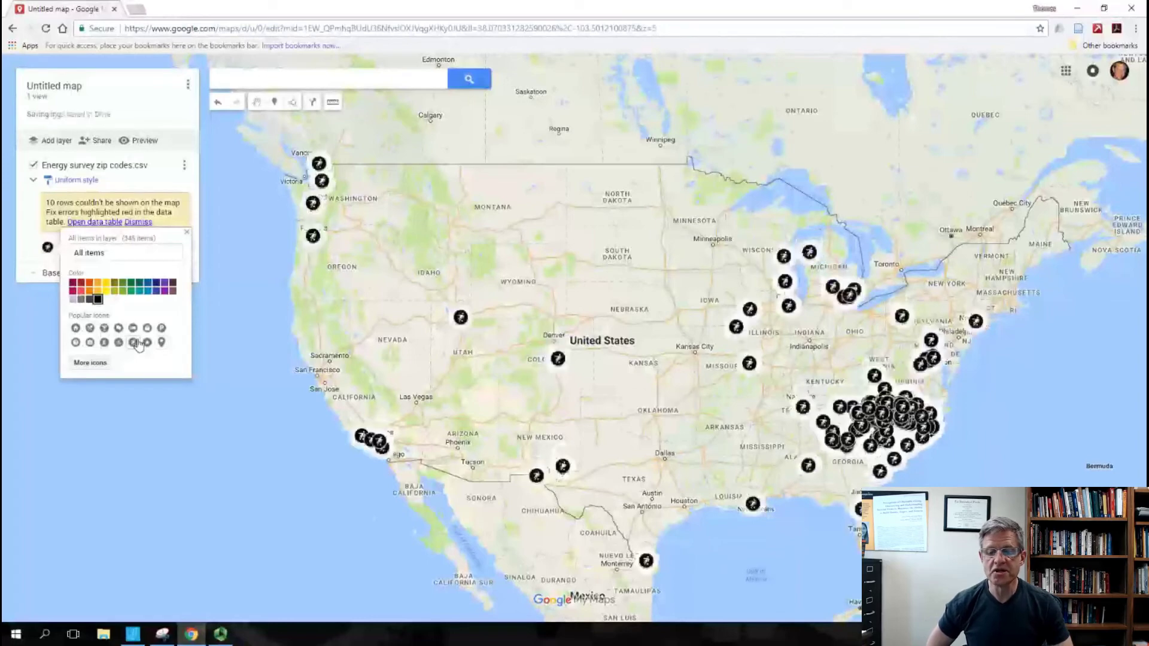
click(101, 329)
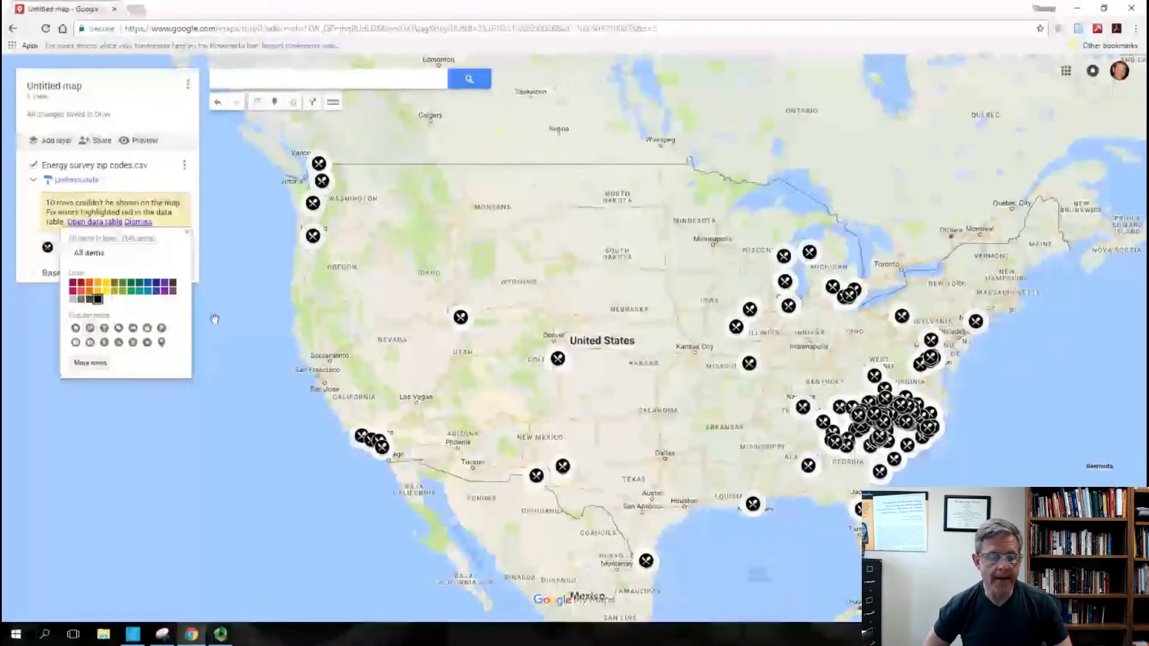
click(161, 329)
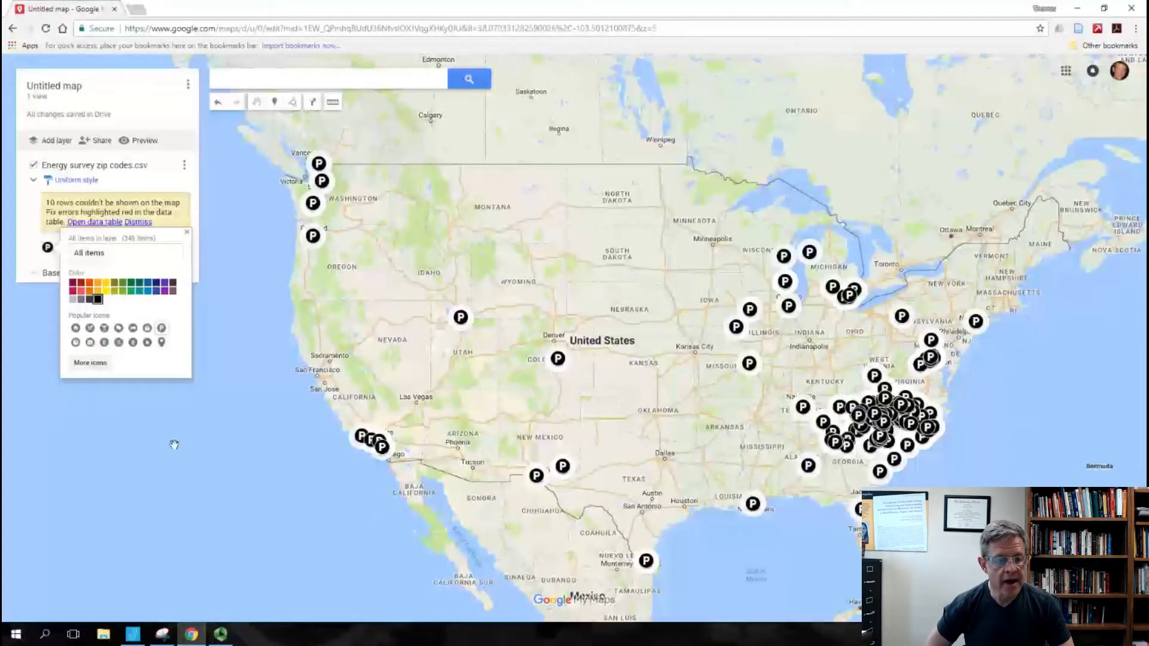
Change the icon of all markers in the zip code layer to the small dot from the Shapes icons
click(87, 363)
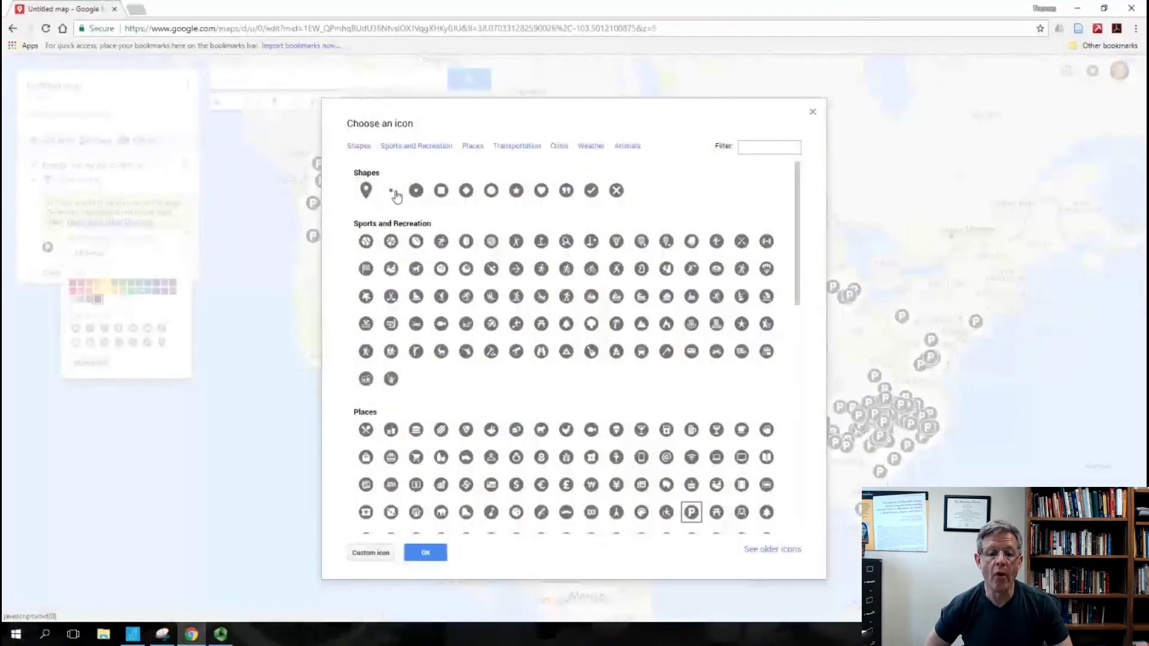
click(393, 192)
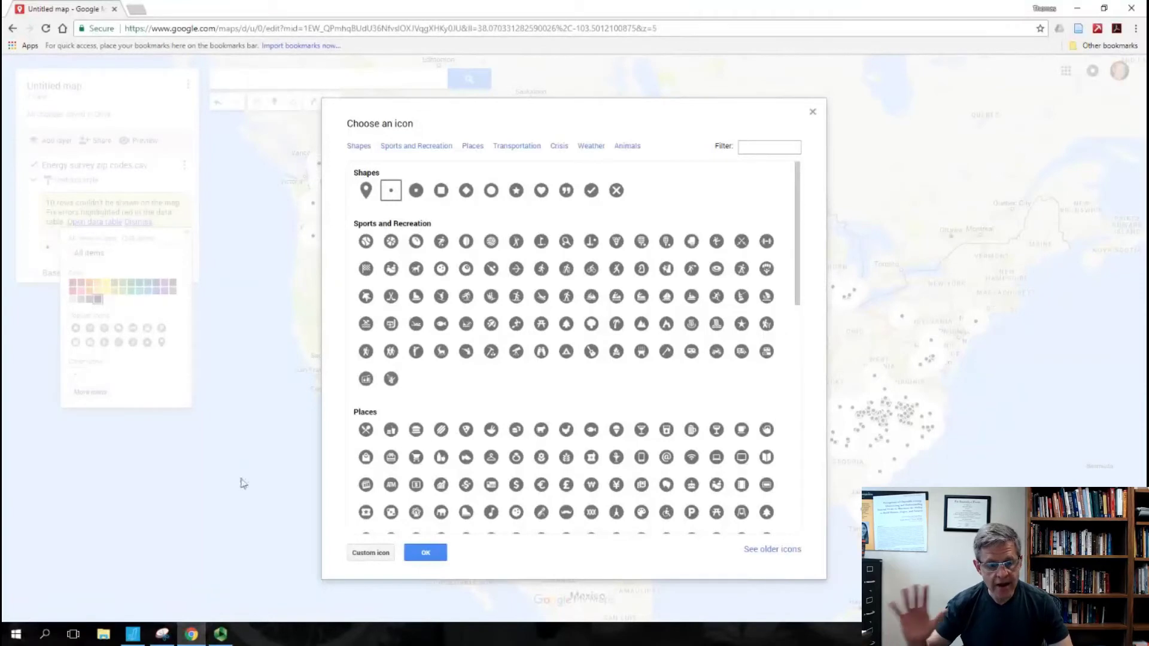
scroll(444, 391, down, 1)
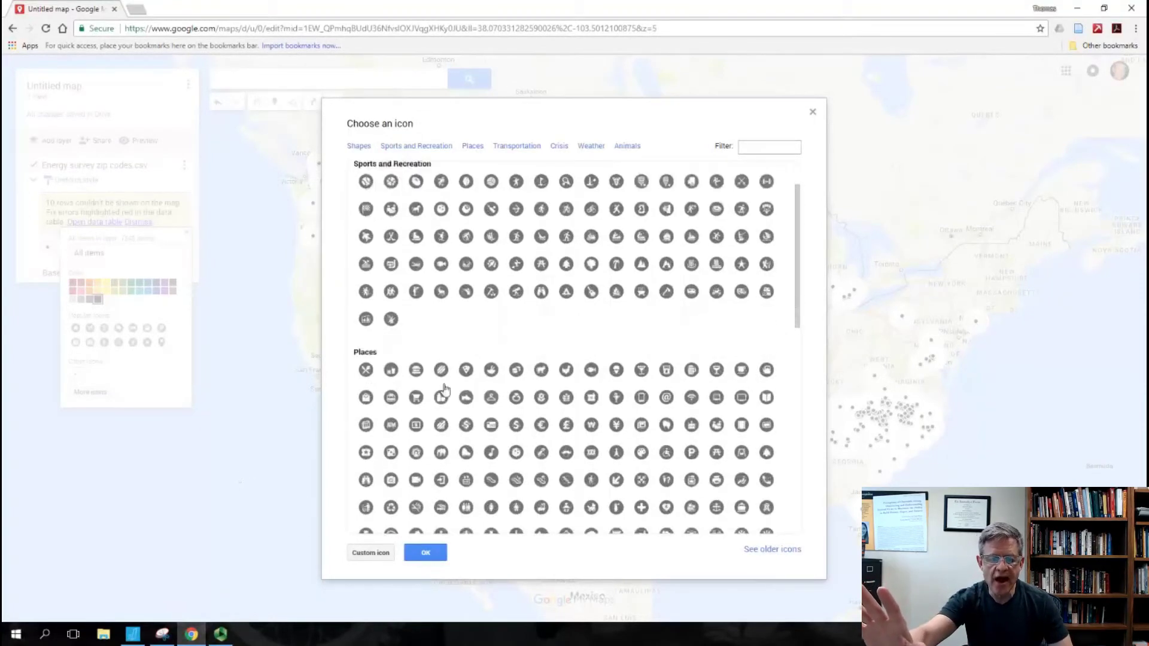
scroll(445, 391, down, 3)
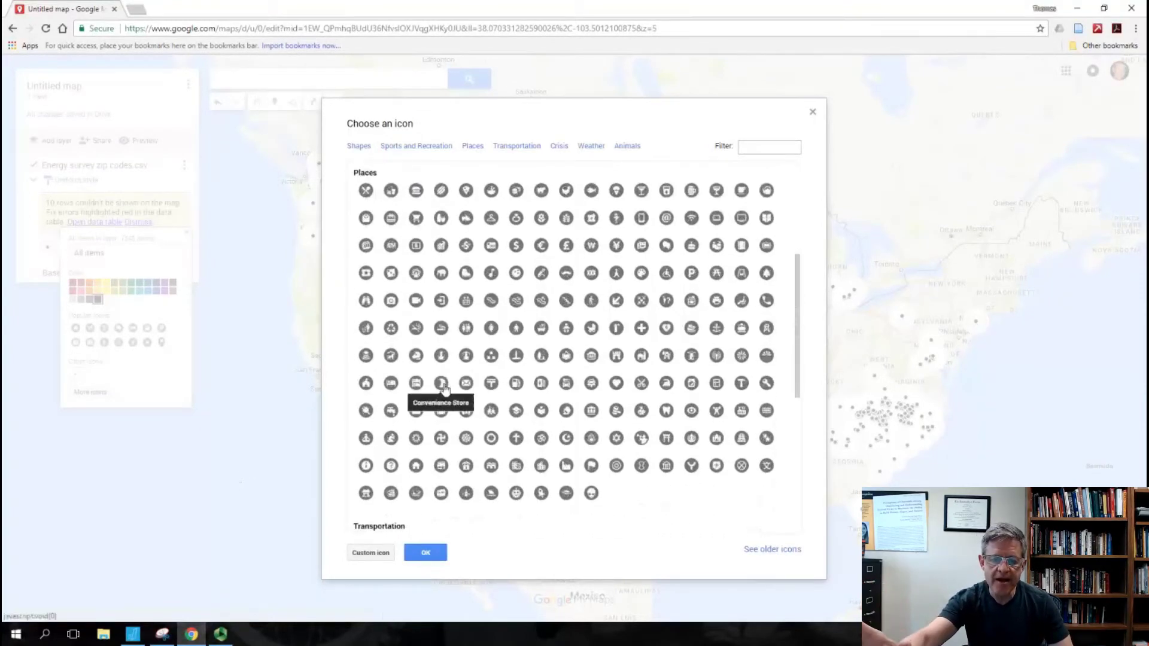
click(423, 553)
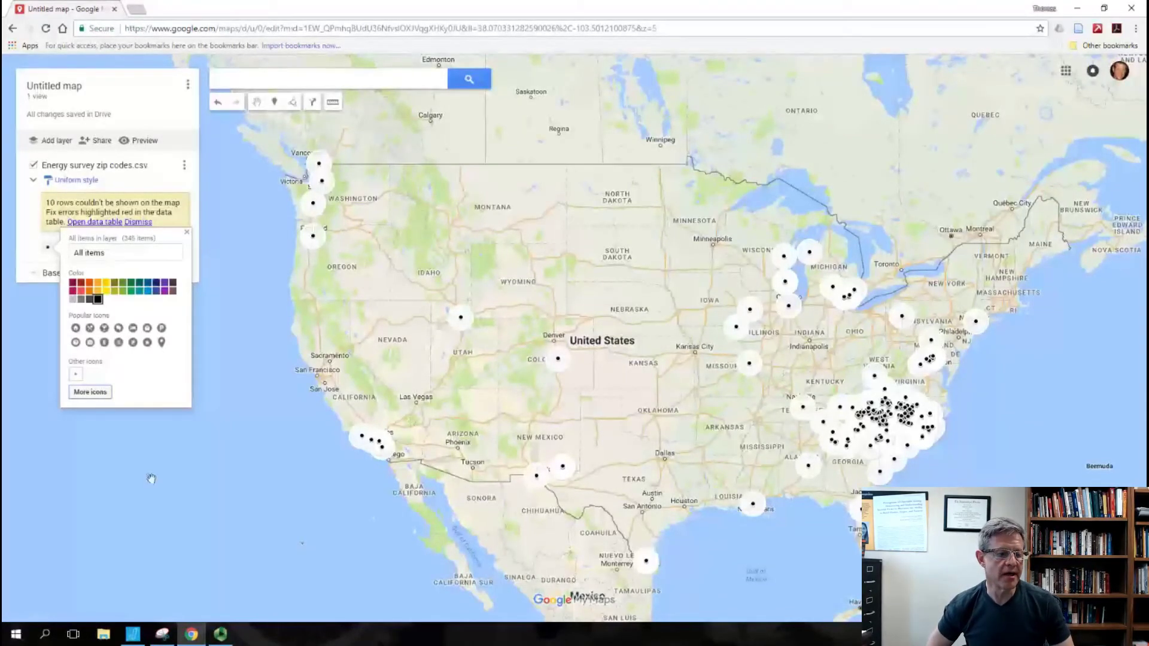
click(342, 546)
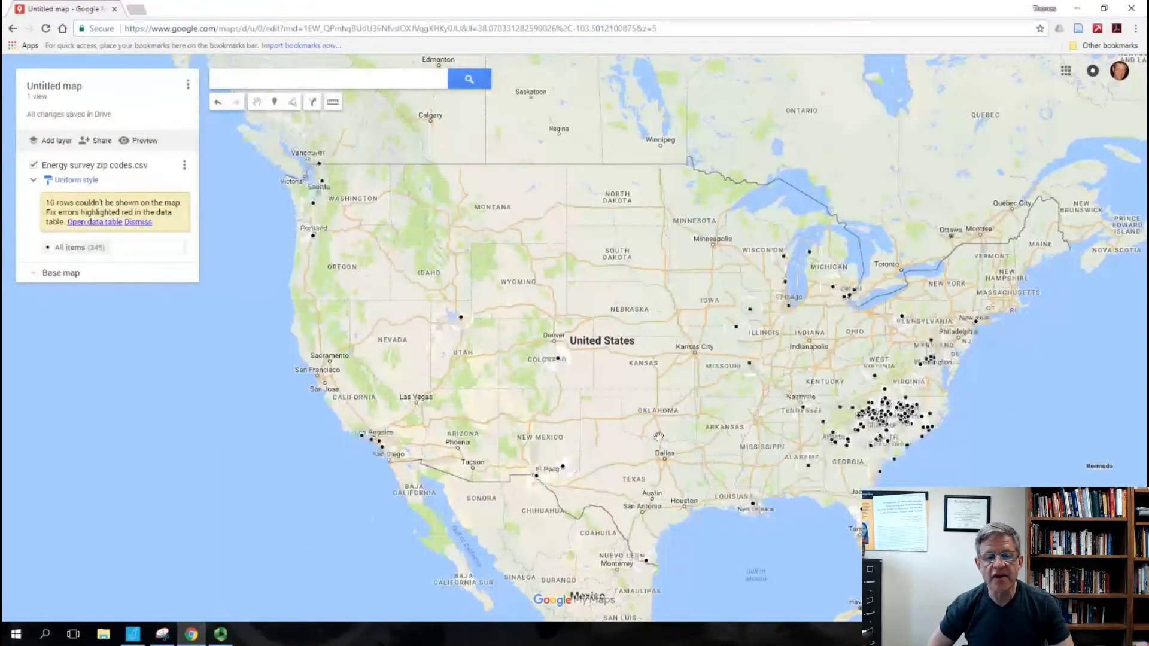
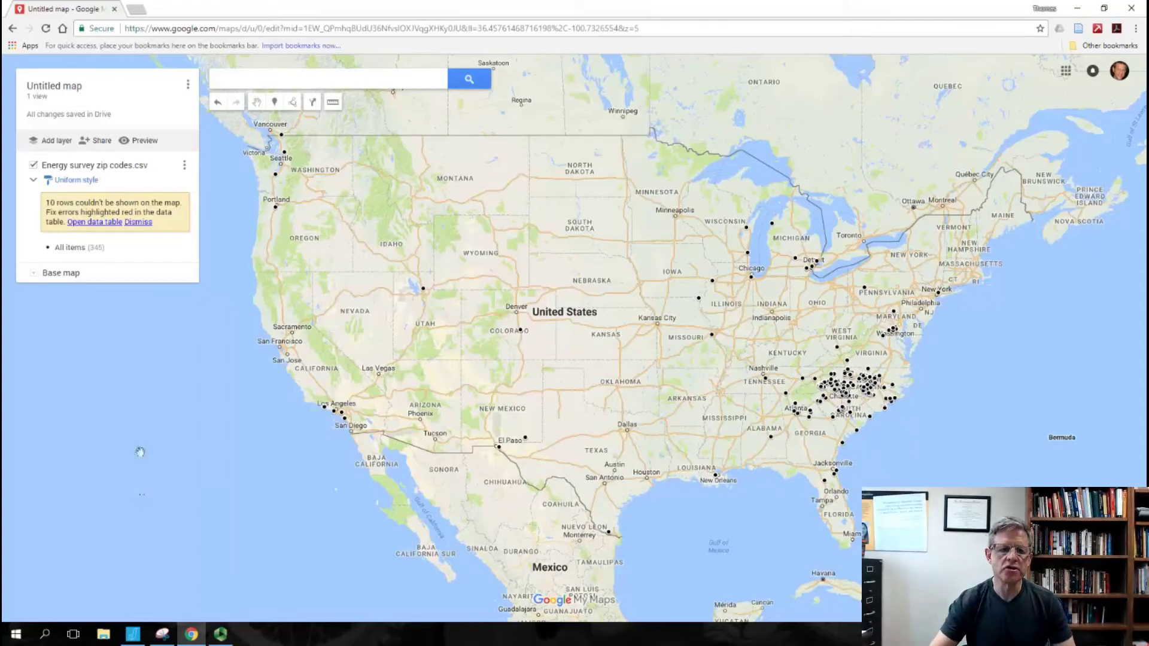
Switch to Snipping Tool and capture a new snip of the map covering the United States with its dot markers
click(163, 636)
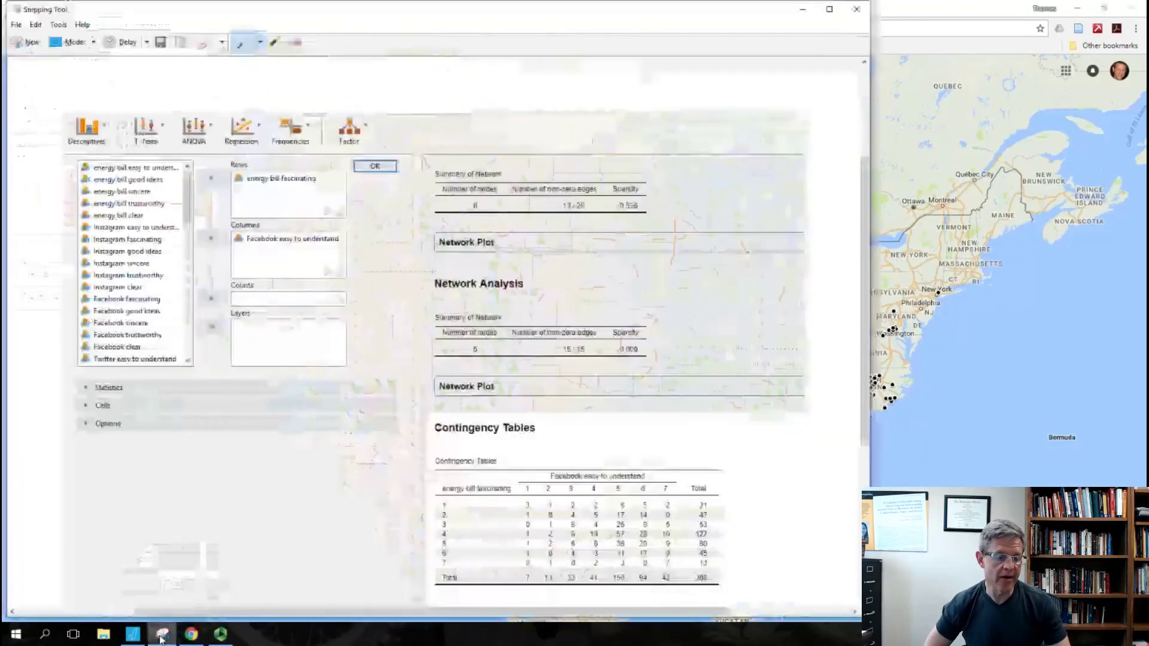
click(27, 43)
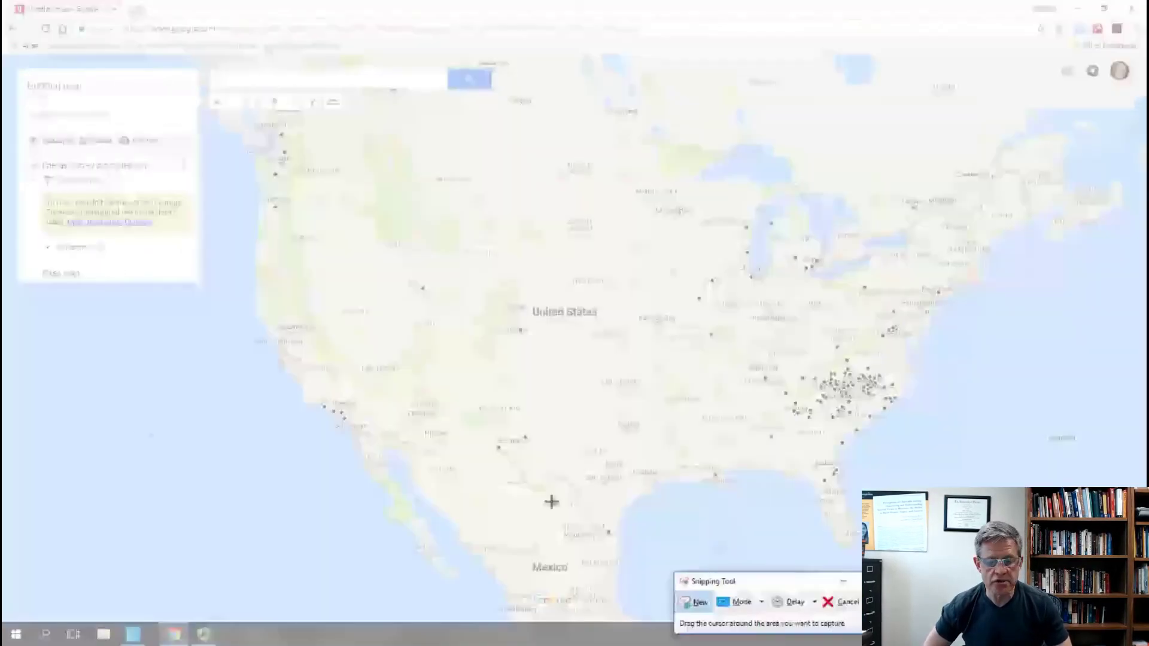
click(746, 591)
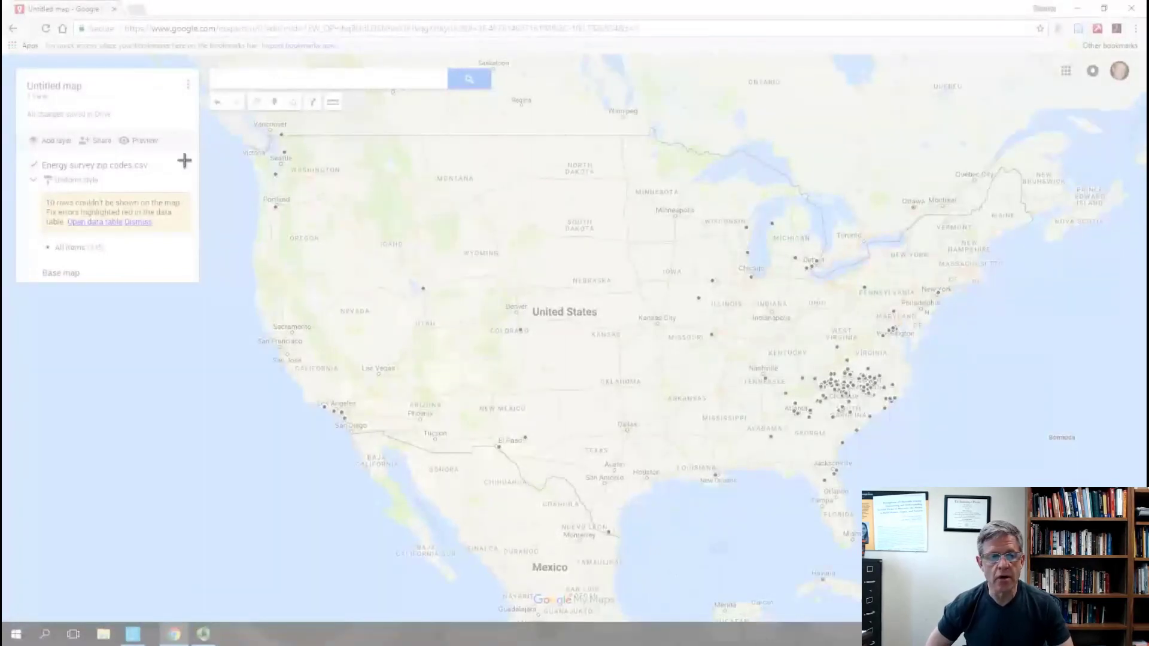
drag(220, 115, 1030, 592)
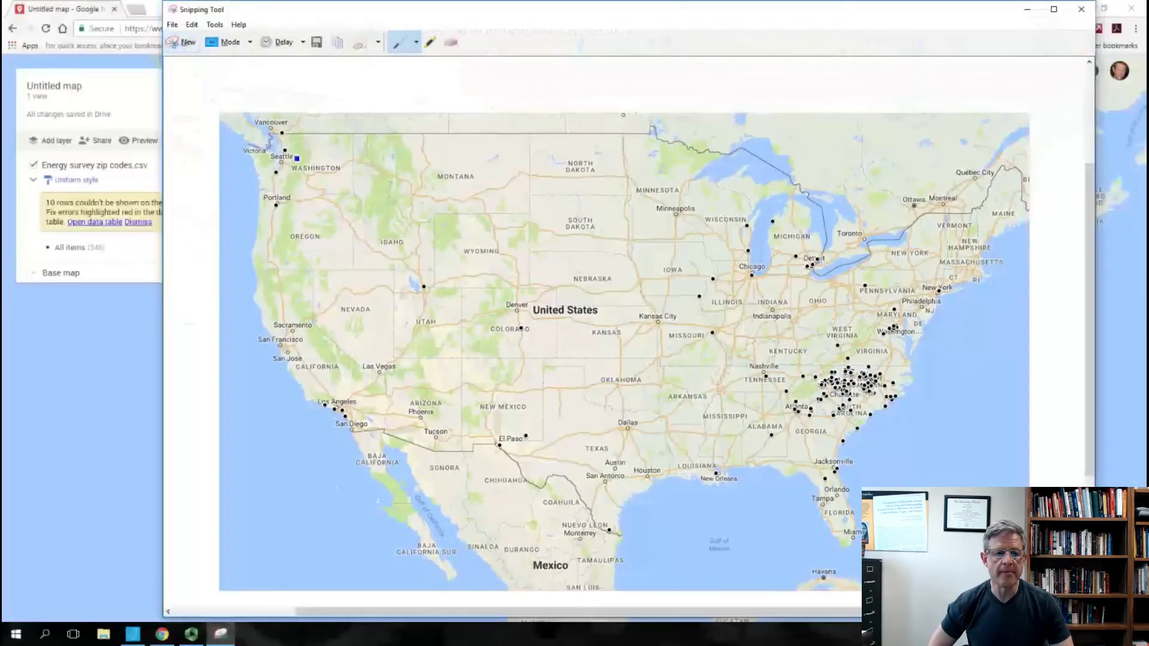
View the Save As options for the captured map snip, close them without saving, and return to the map
click(176, 25)
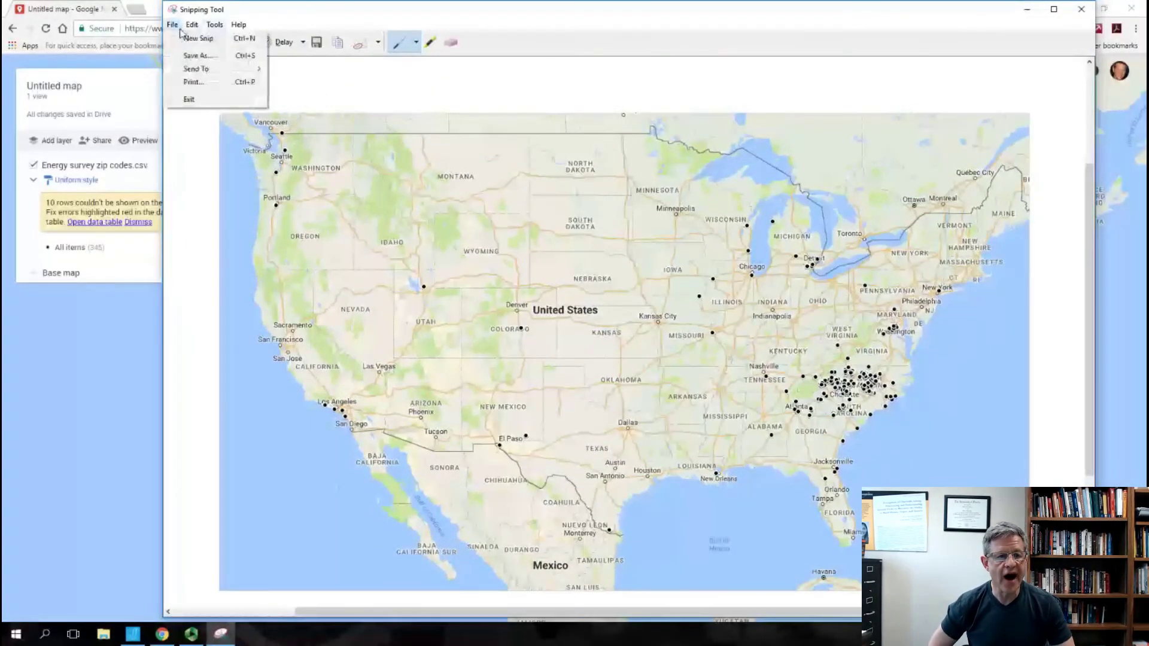
click(199, 60)
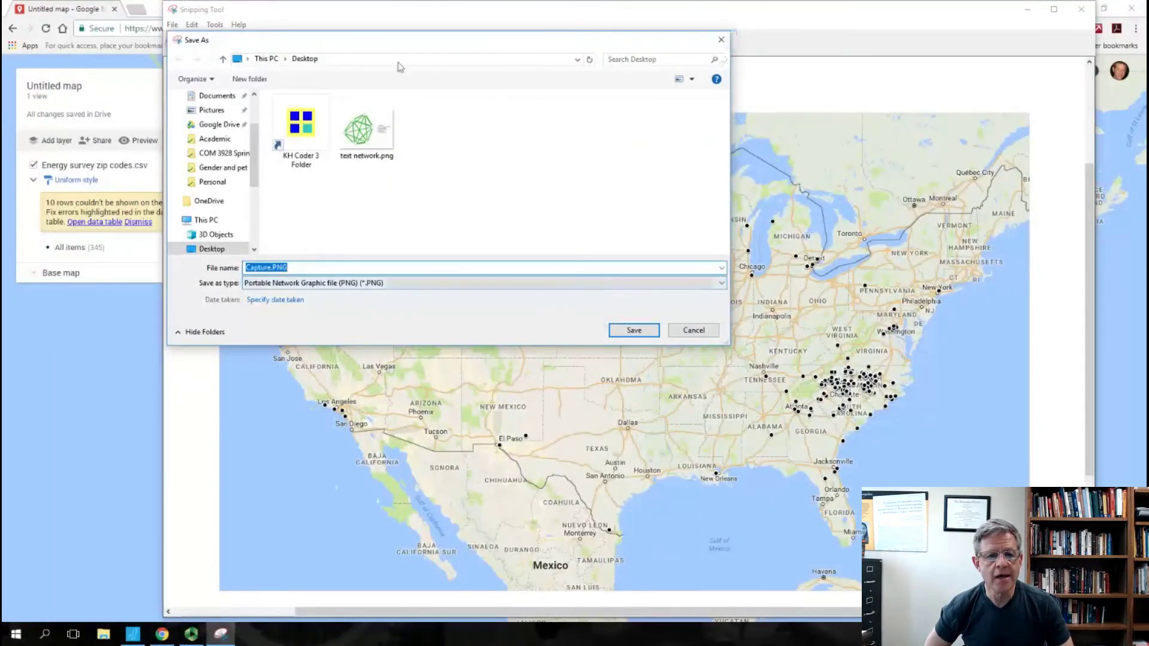
click(717, 41)
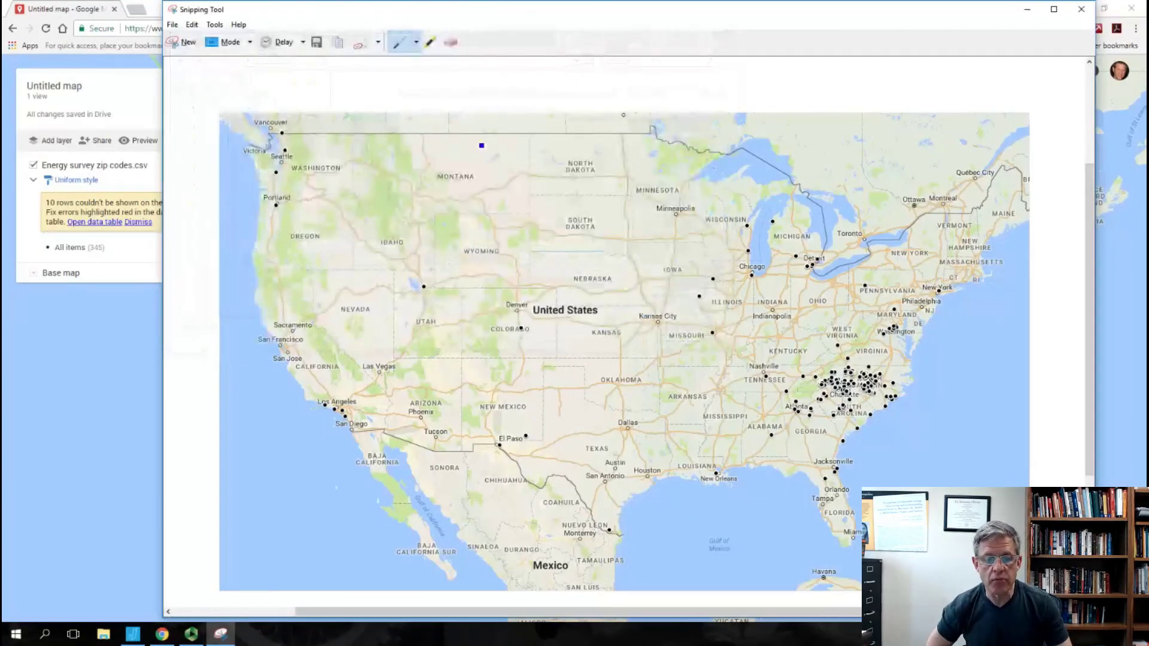
click(1029, 9)
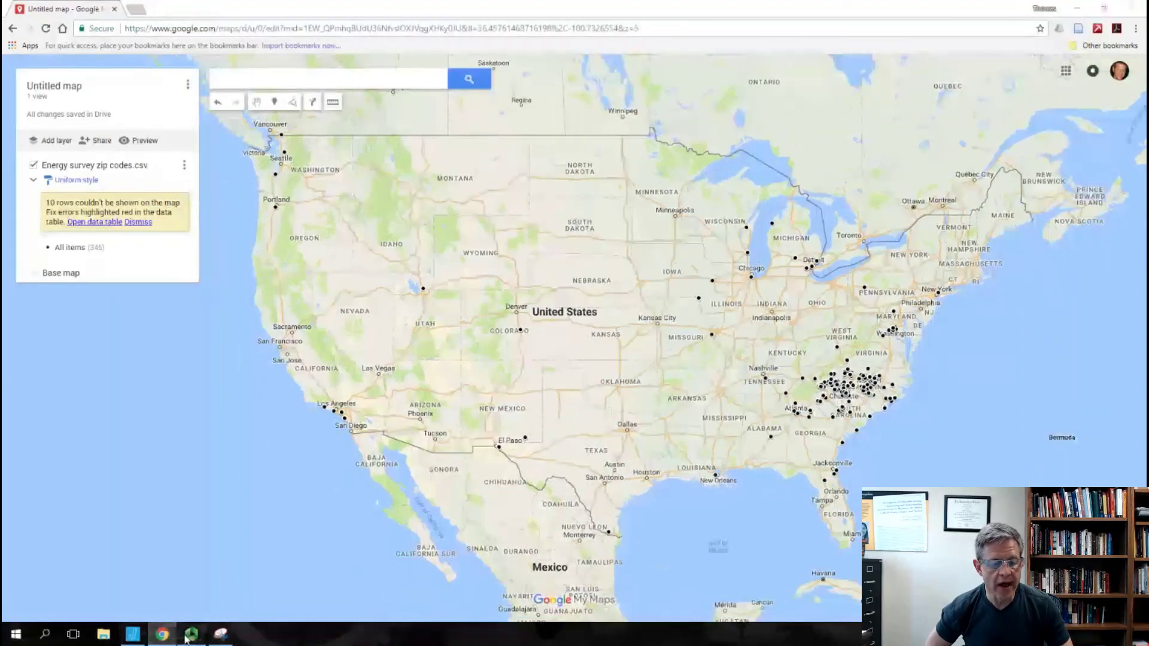
click(191, 635)
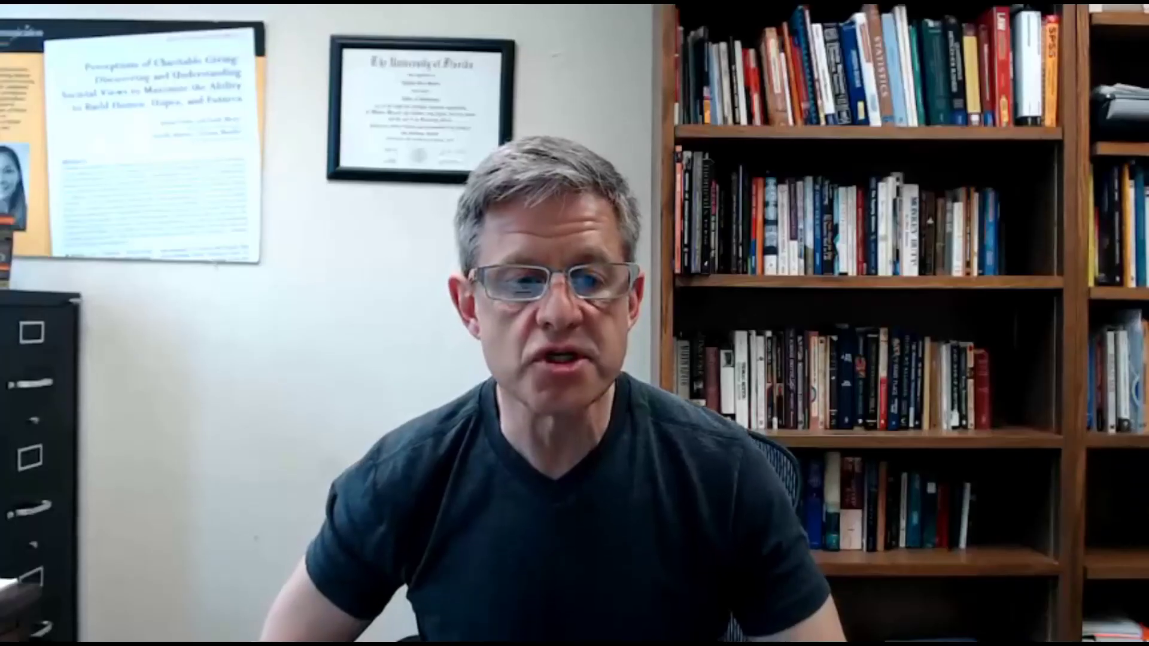